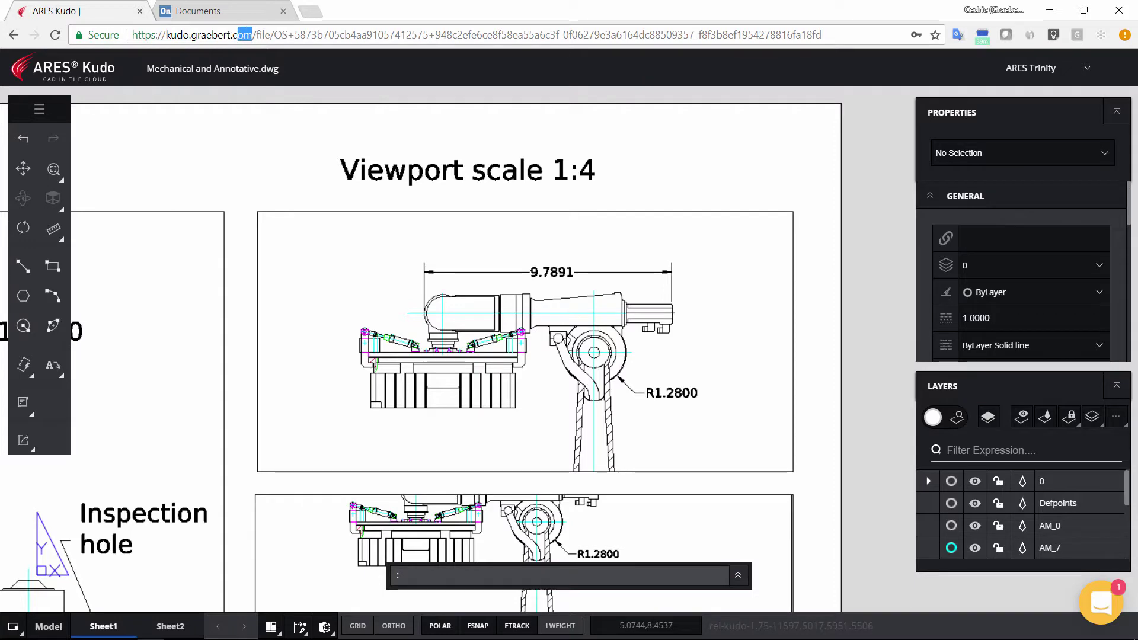
Step: Pan the Mechanical and Annotative sheet into full view, then exit to the file browser
drag(253, 35, 126, 33)
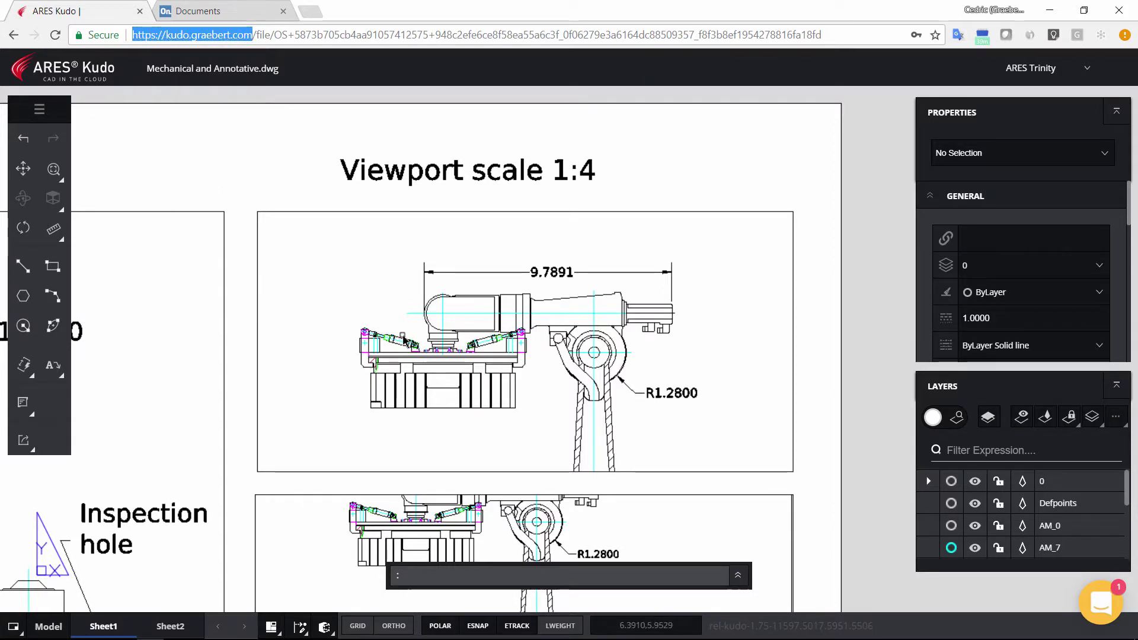
scroll(709, 303, down, 1)
scroll(708, 302, down, 2)
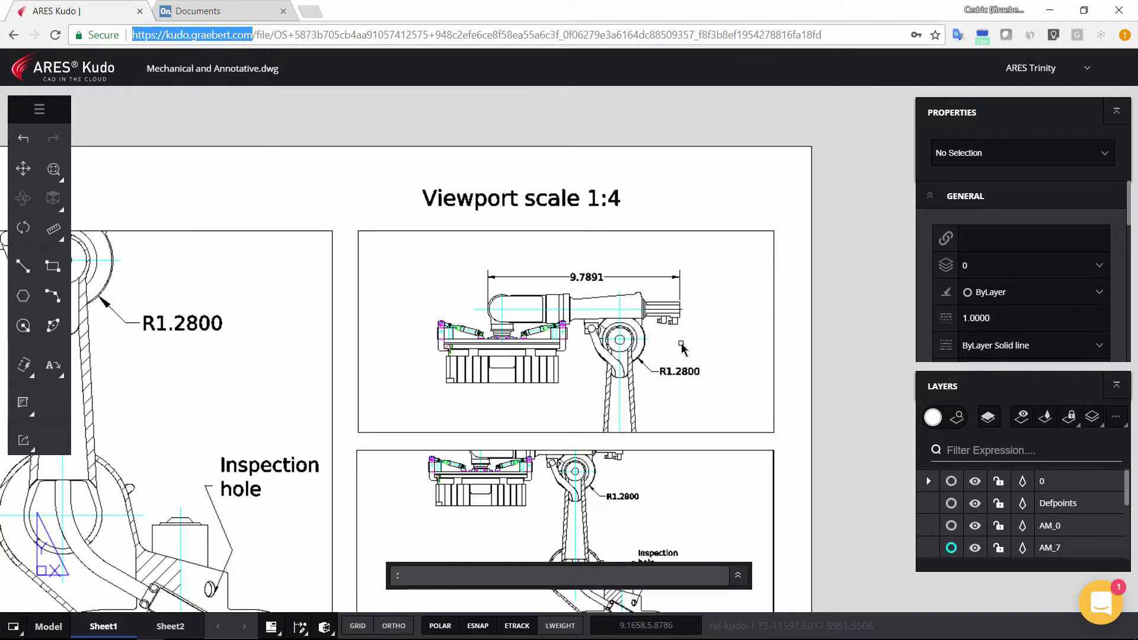
middle_drag(685, 351, 759, 386)
middle_drag(518, 324, 508, 240)
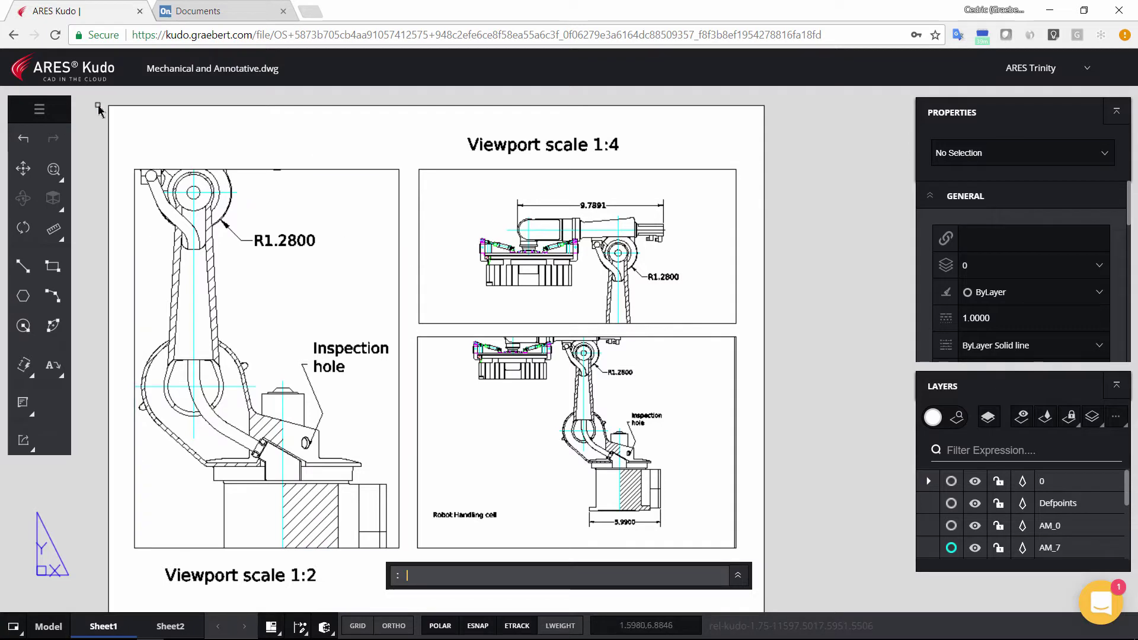
click(51, 77)
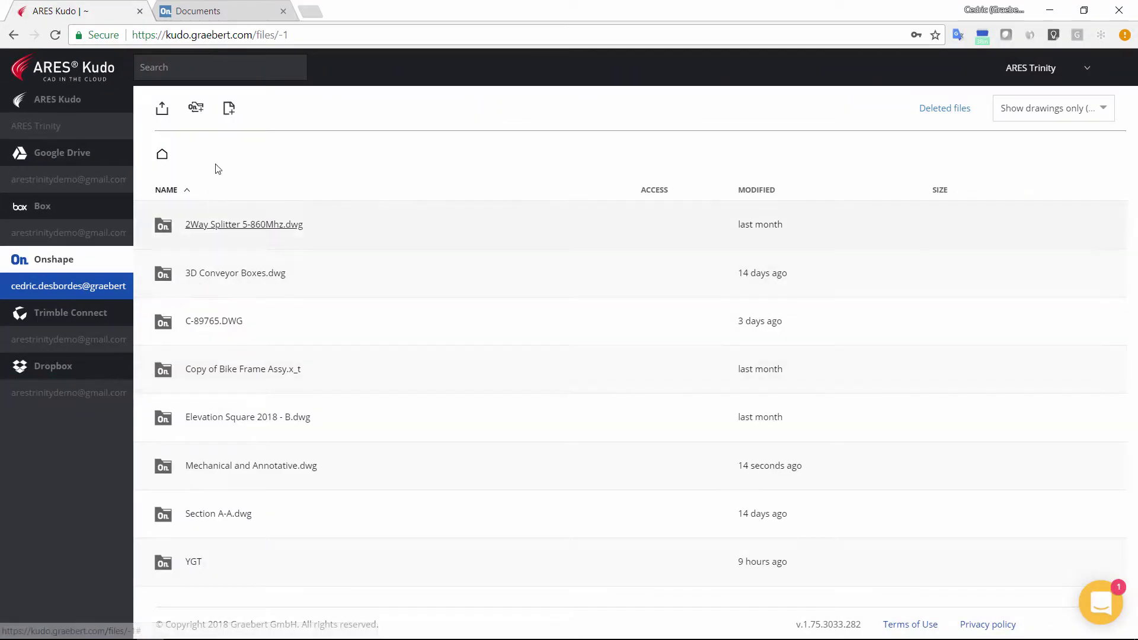
Step: Switch to the Onshape Documents tab and open C-89765.DWG
click(218, 13)
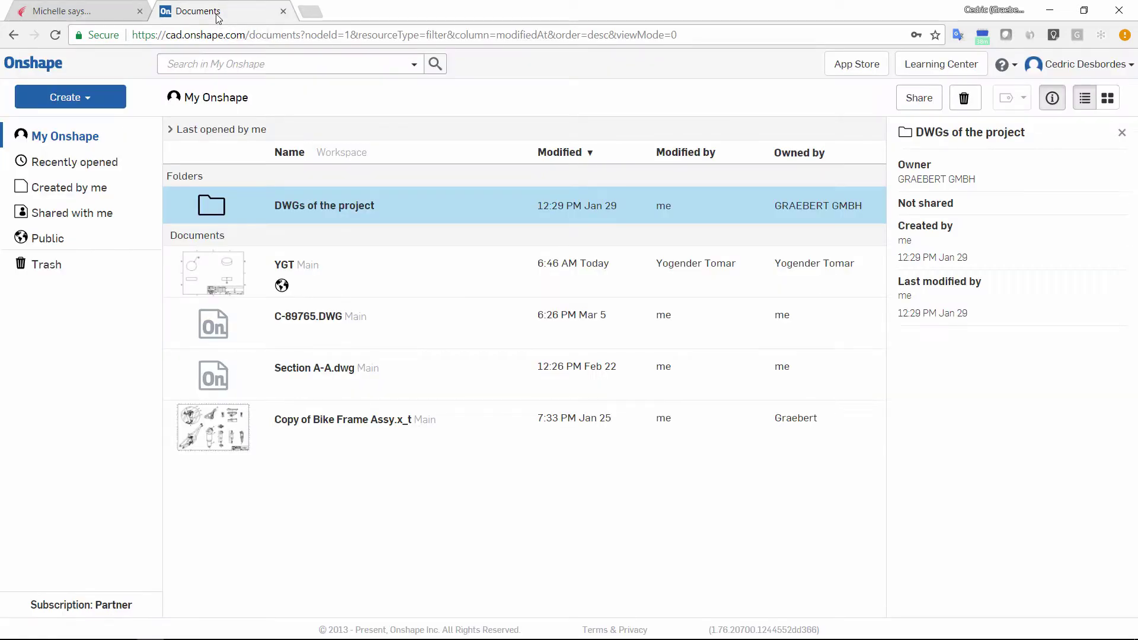
click(307, 317)
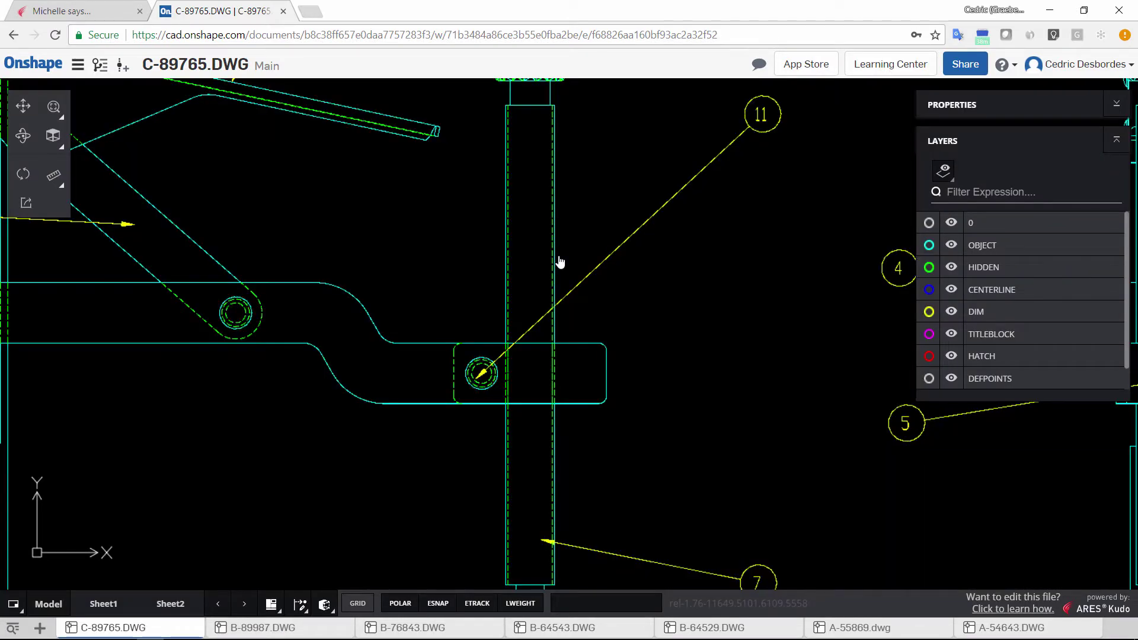
scroll(562, 259, down, 3)
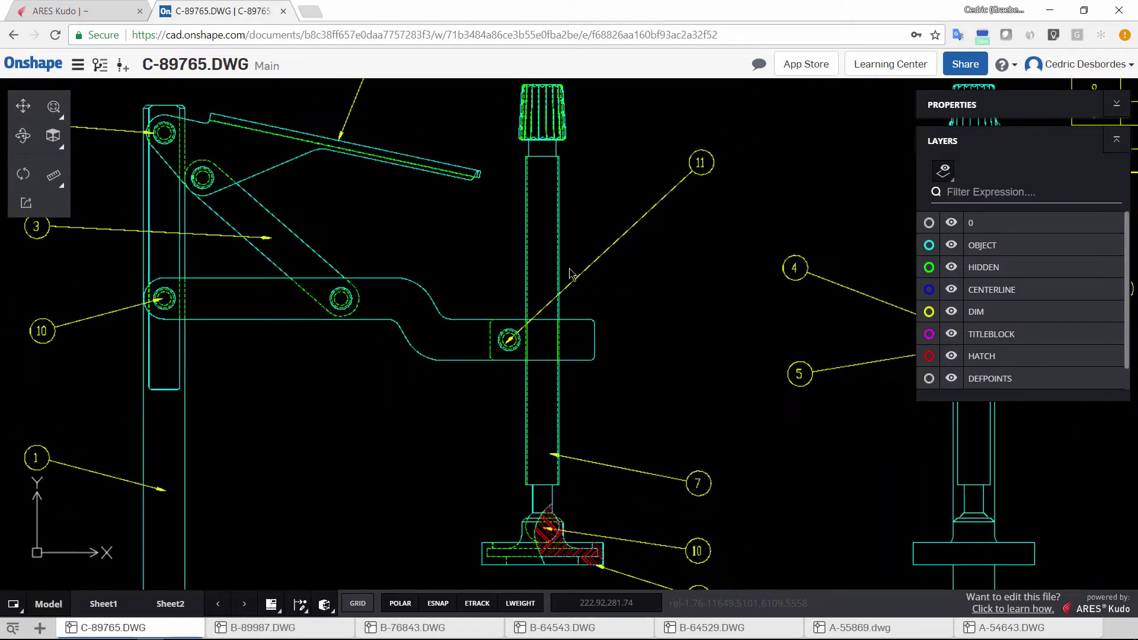
Step: Pan the C-89765.DWG sheet to centre the clamp views and balloons
middle_drag(459, 281, 380, 389)
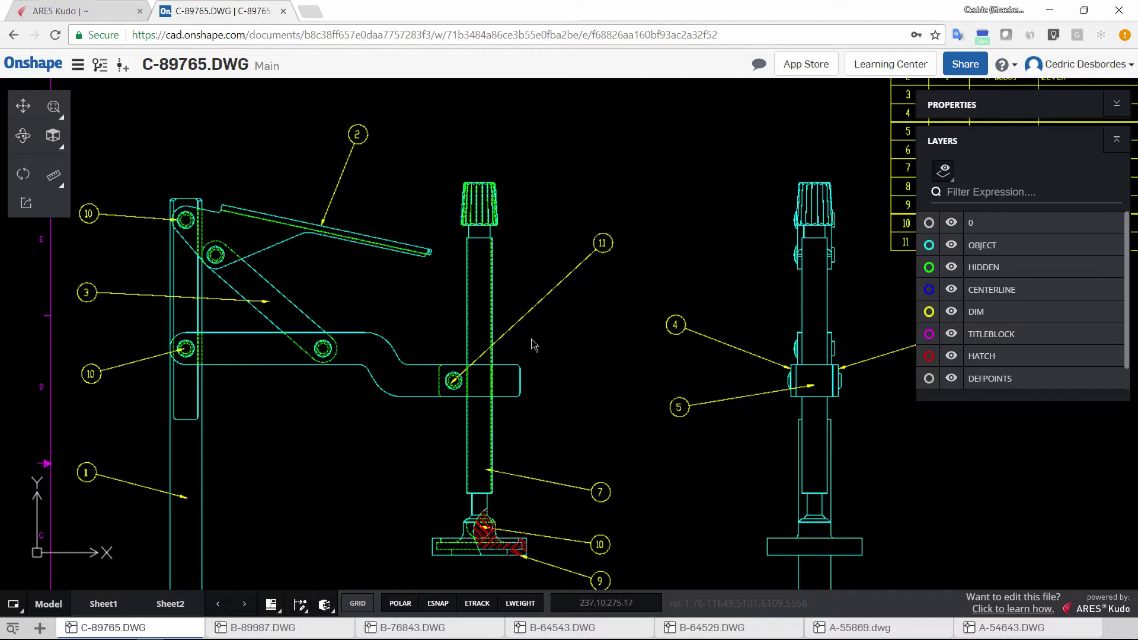
click(104, 603)
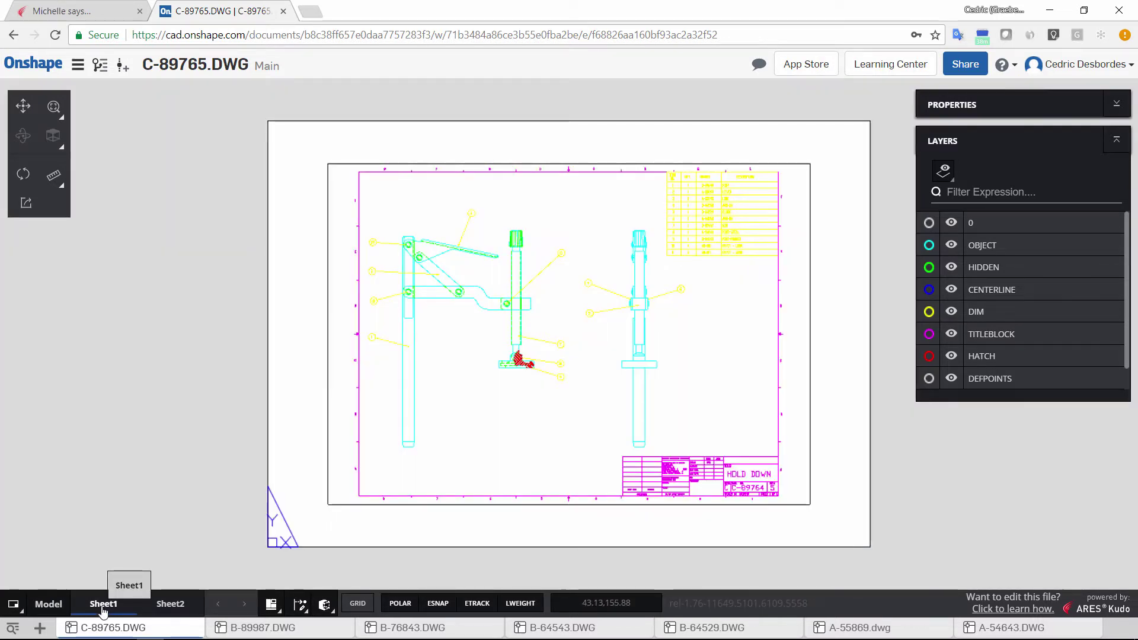
click(169, 604)
click(56, 607)
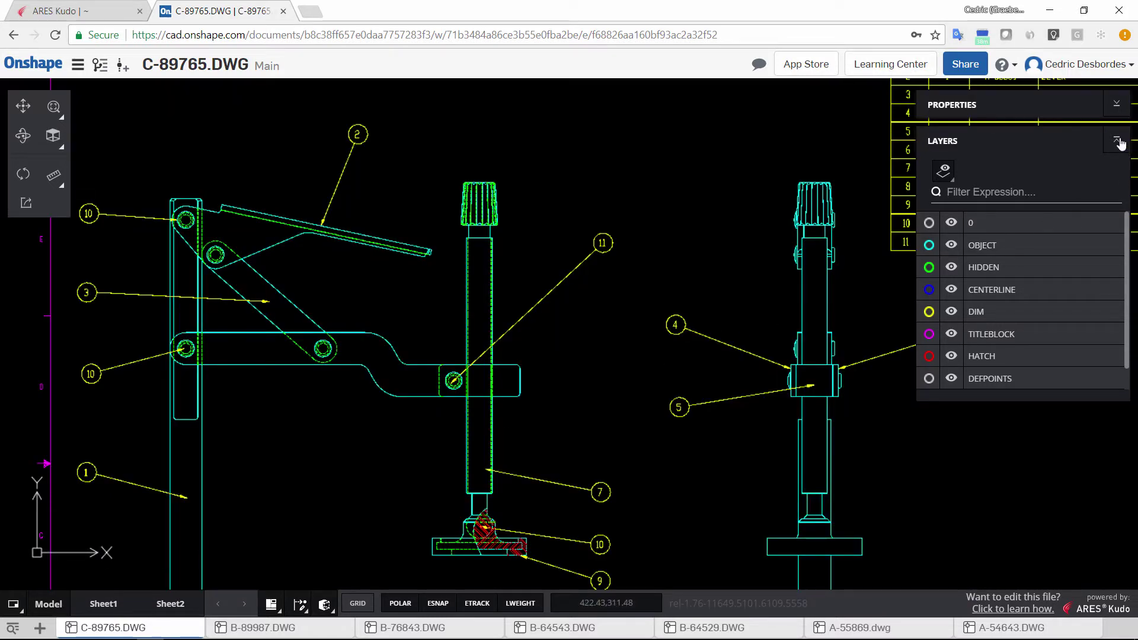
scroll(1084, 266, down, 1)
scroll(1077, 277, up, 1)
Step: View the clamp arm top edge's properties, then check the view-direction and measuring flyouts
click(1118, 106)
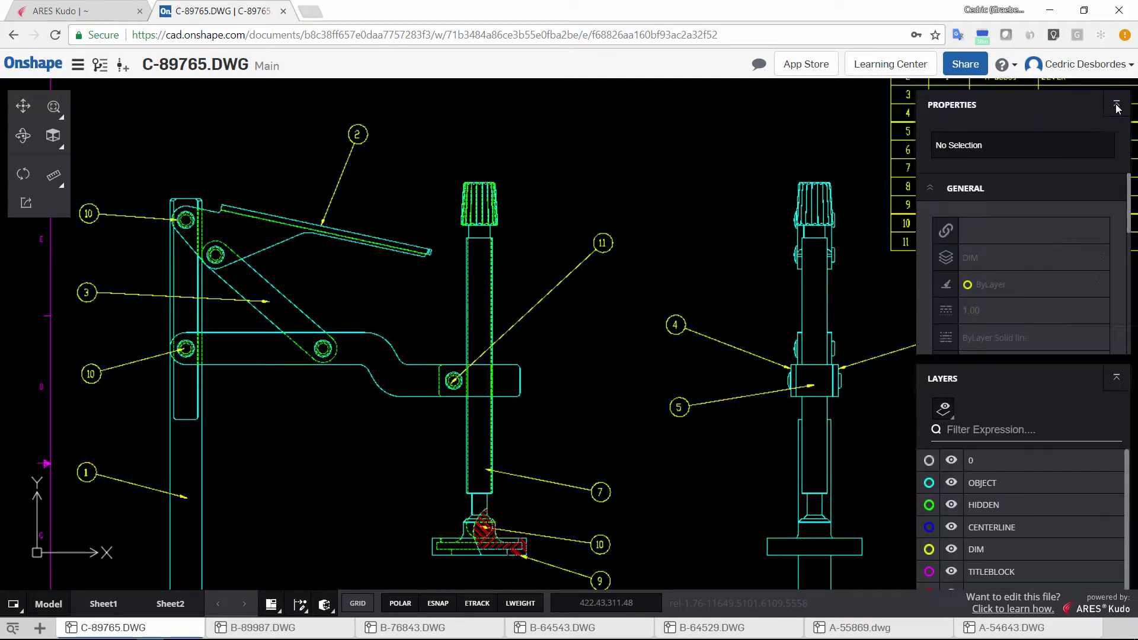
click(507, 364)
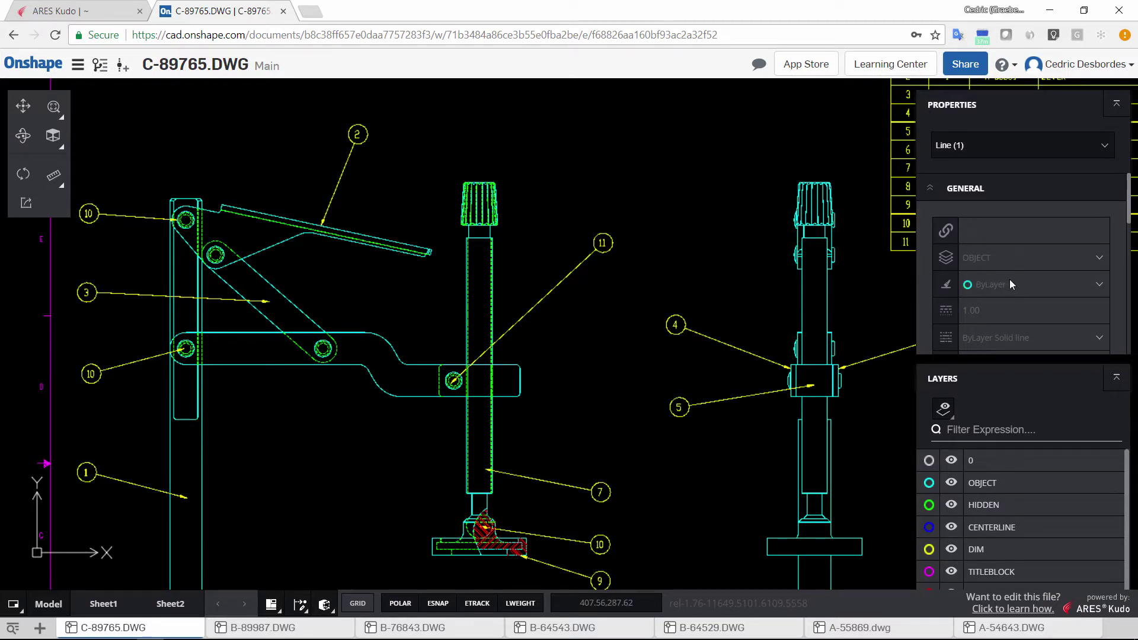
scroll(1009, 279, down, 3)
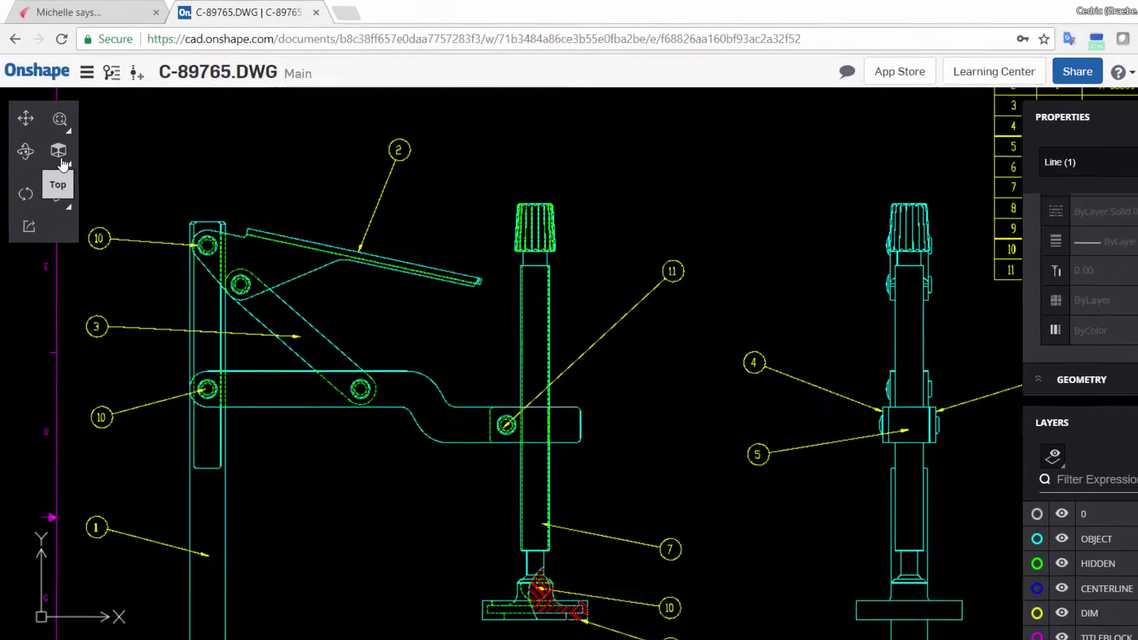
click(55, 141)
click(77, 199)
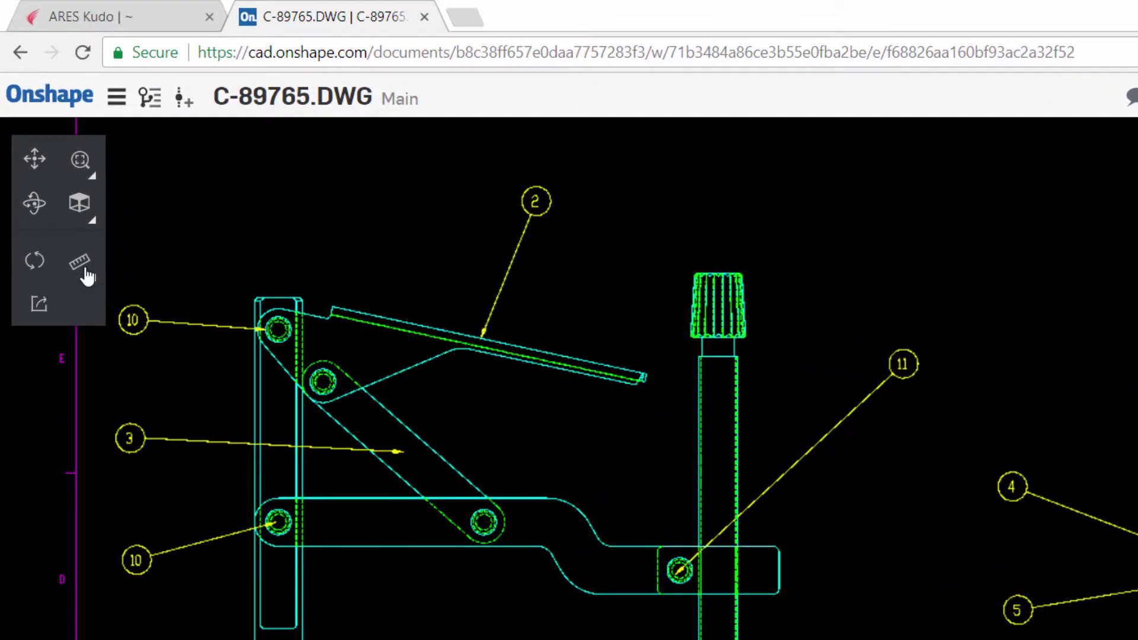
click(87, 276)
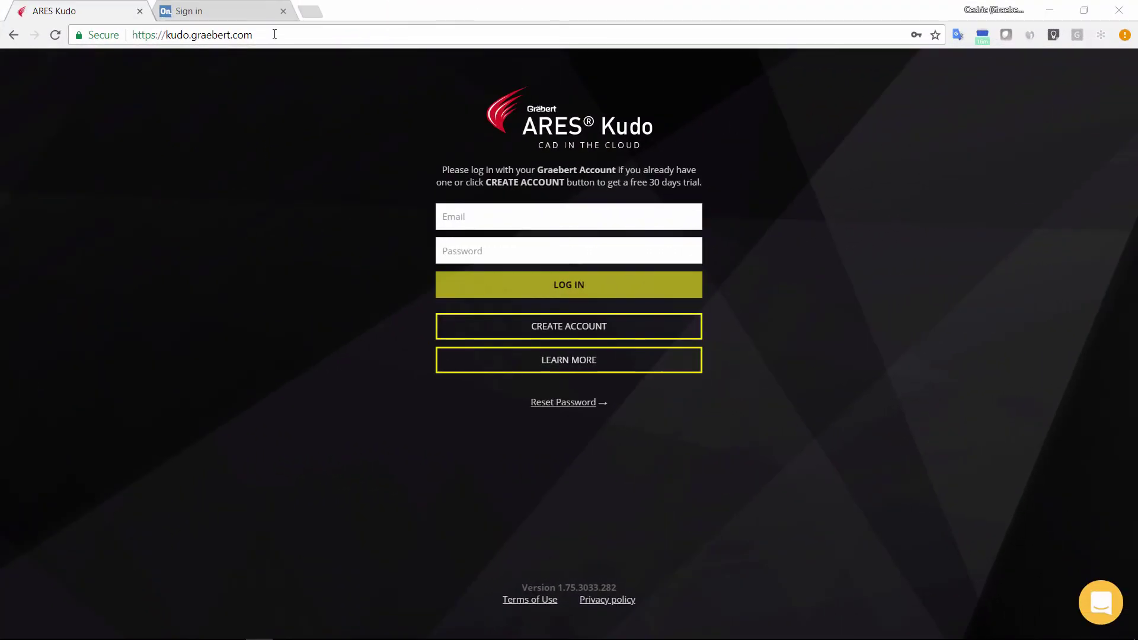
Step: Return to the ARES Kudo login page and sign in with the saved autofill credentials
click(274, 35)
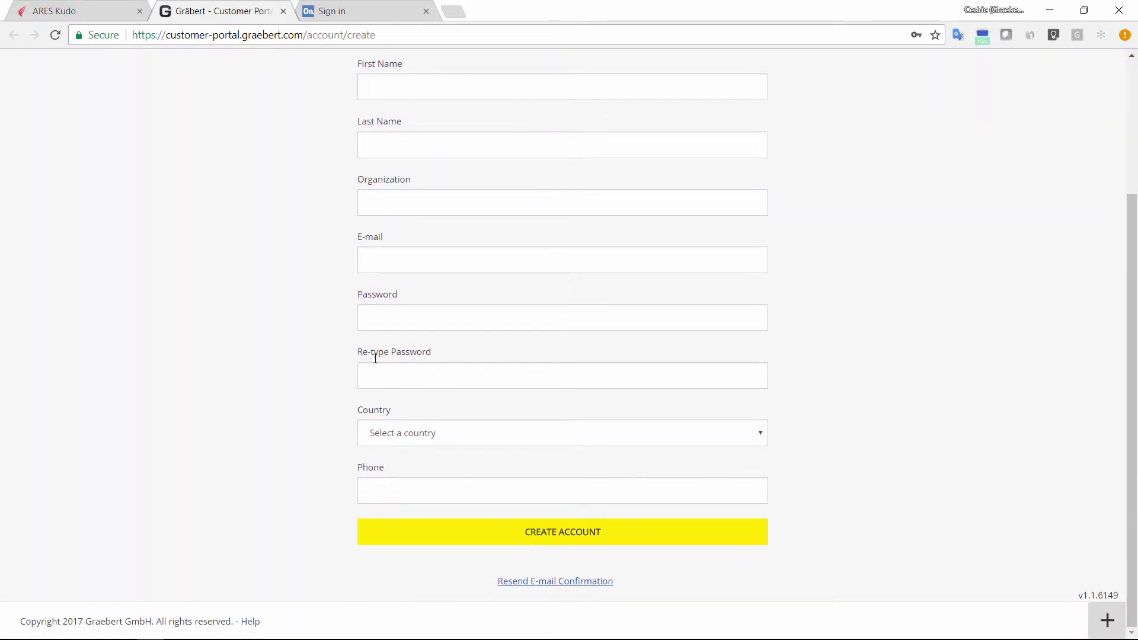
click(84, 12)
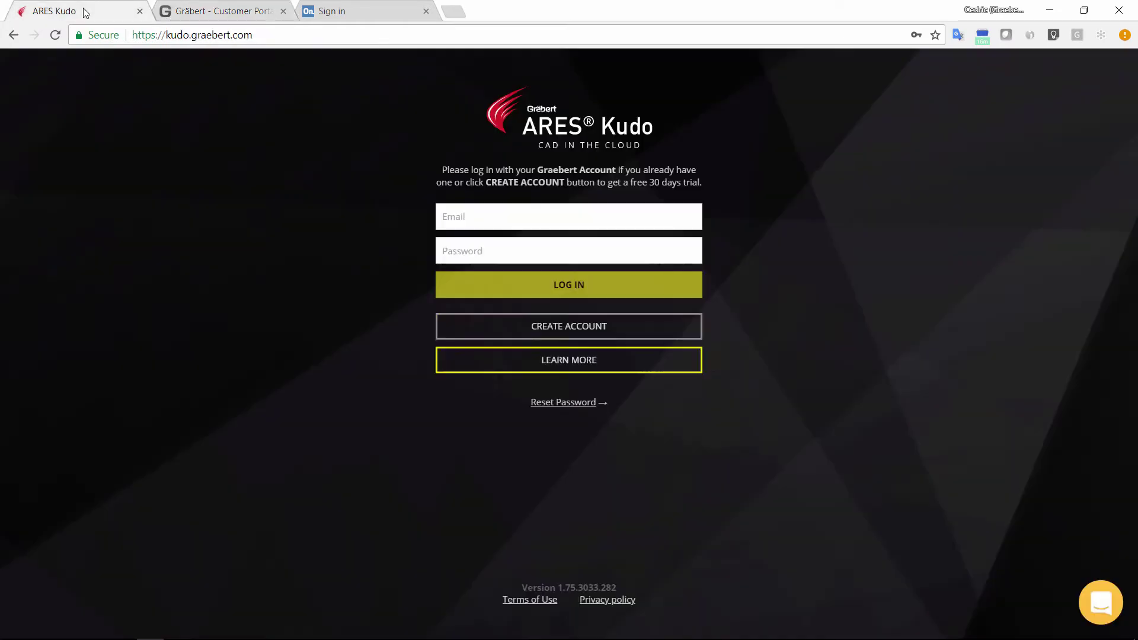
click(270, 35)
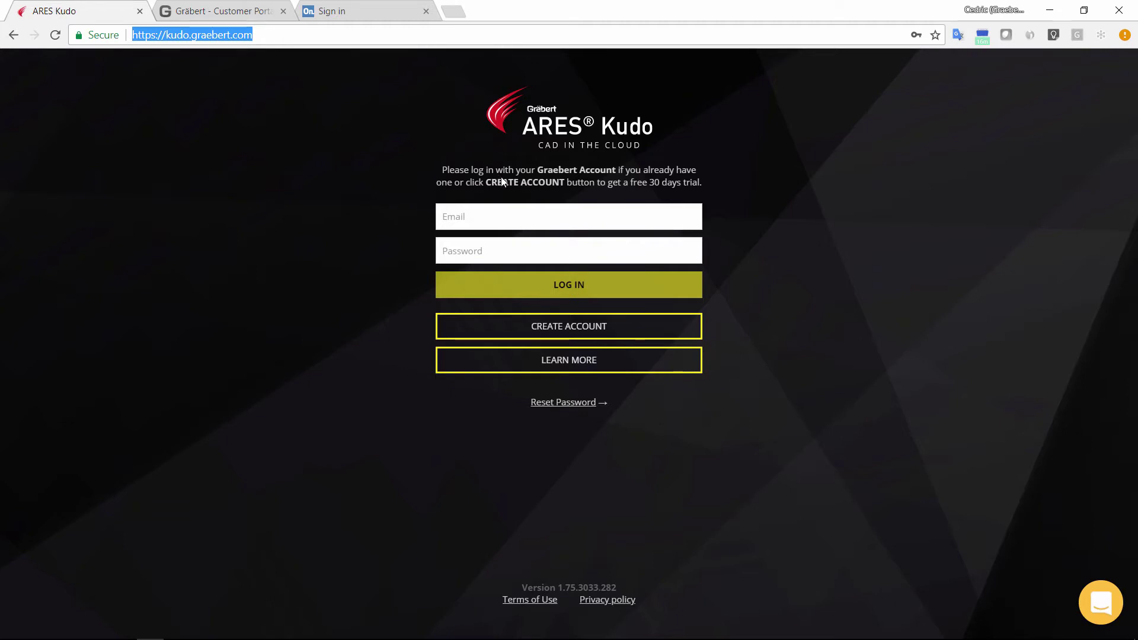
click(545, 215)
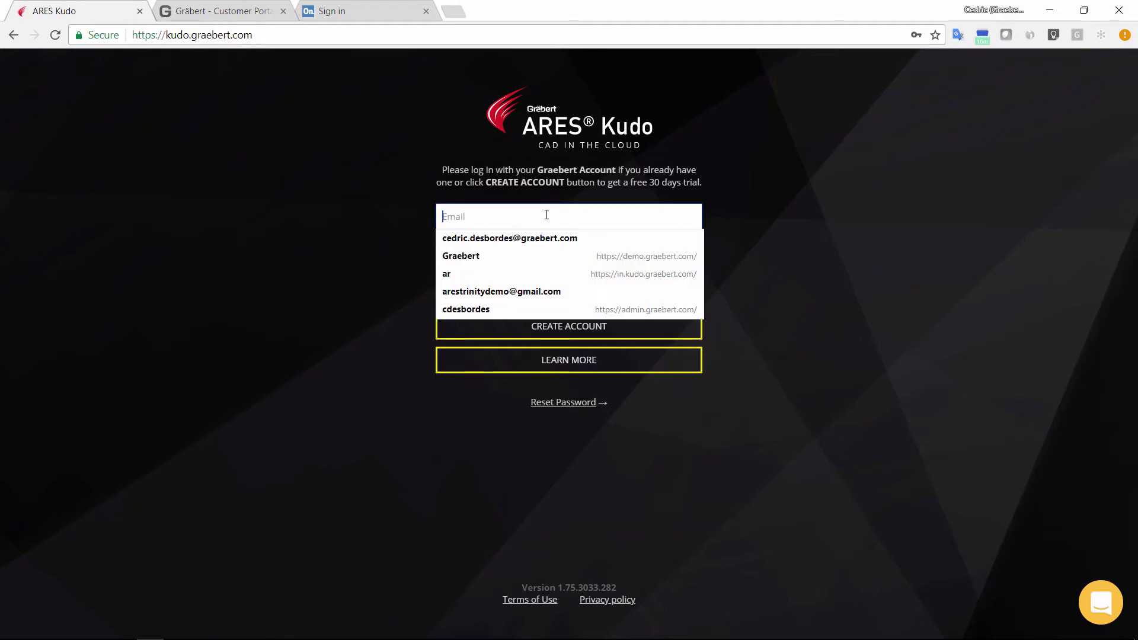
text(ced)
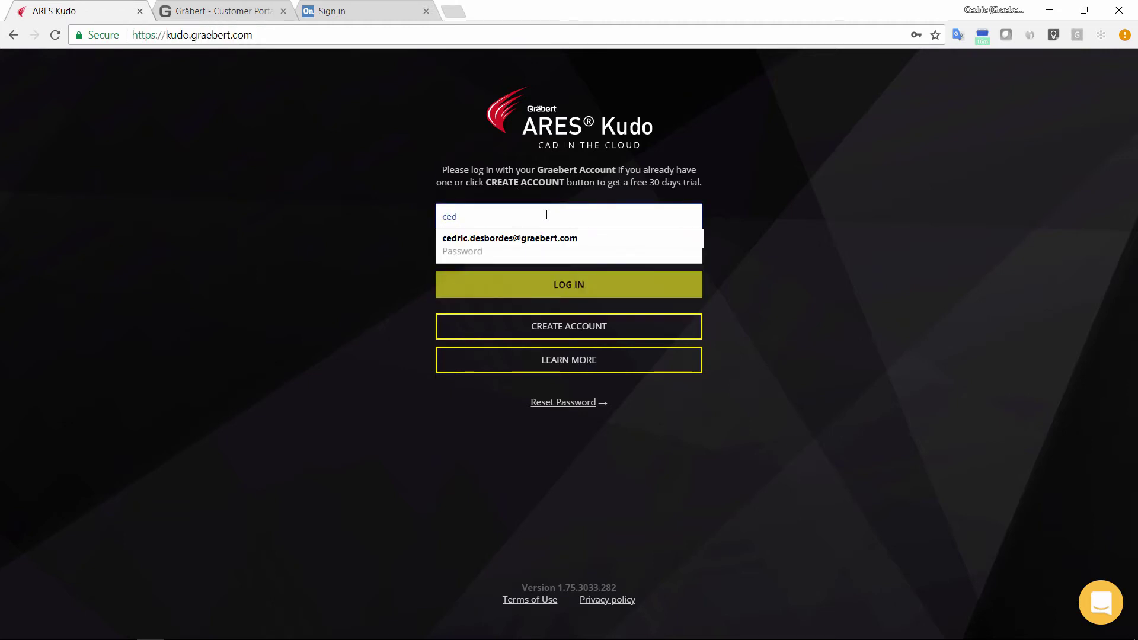
click(549, 237)
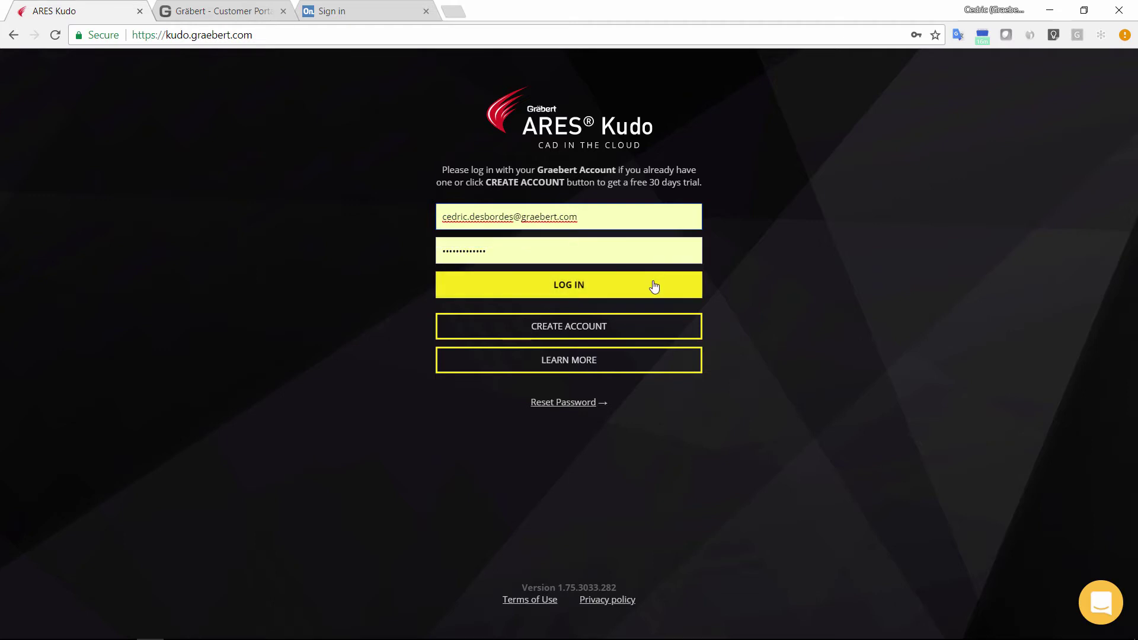
click(654, 286)
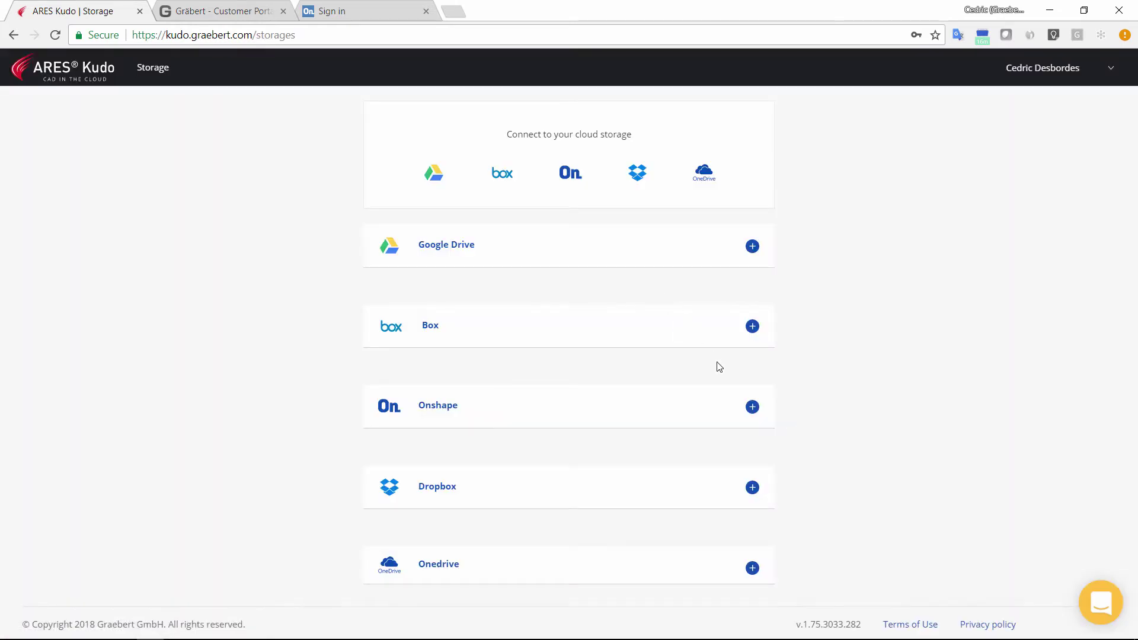
Step: Add Onshape as a connected storage from the Kudo Storage page
click(752, 408)
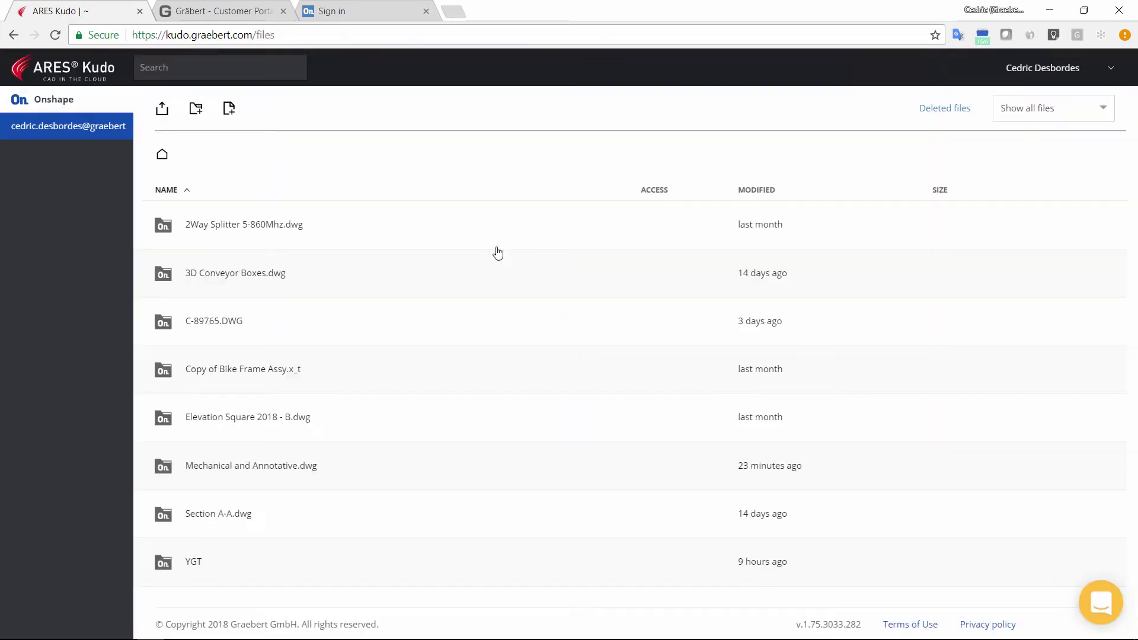
Step: Open C-89765.DWG from the Onshape file list in the Kudo editor
click(224, 323)
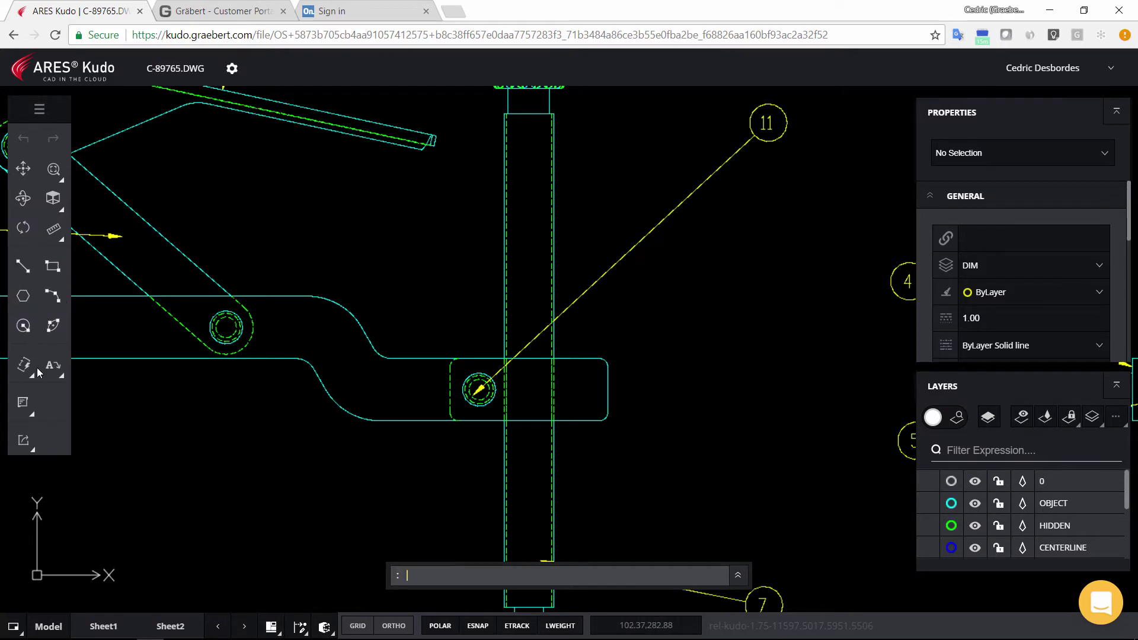
Step: Open the full command menu to reach the Draw > Line commands
click(40, 115)
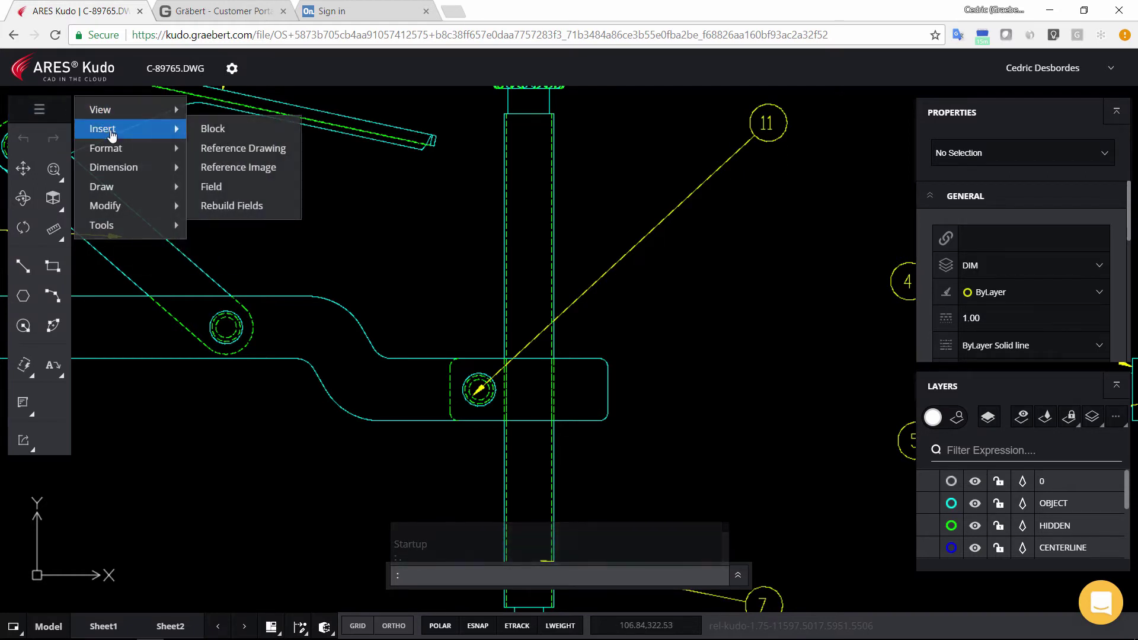
mouse_move(236, 187)
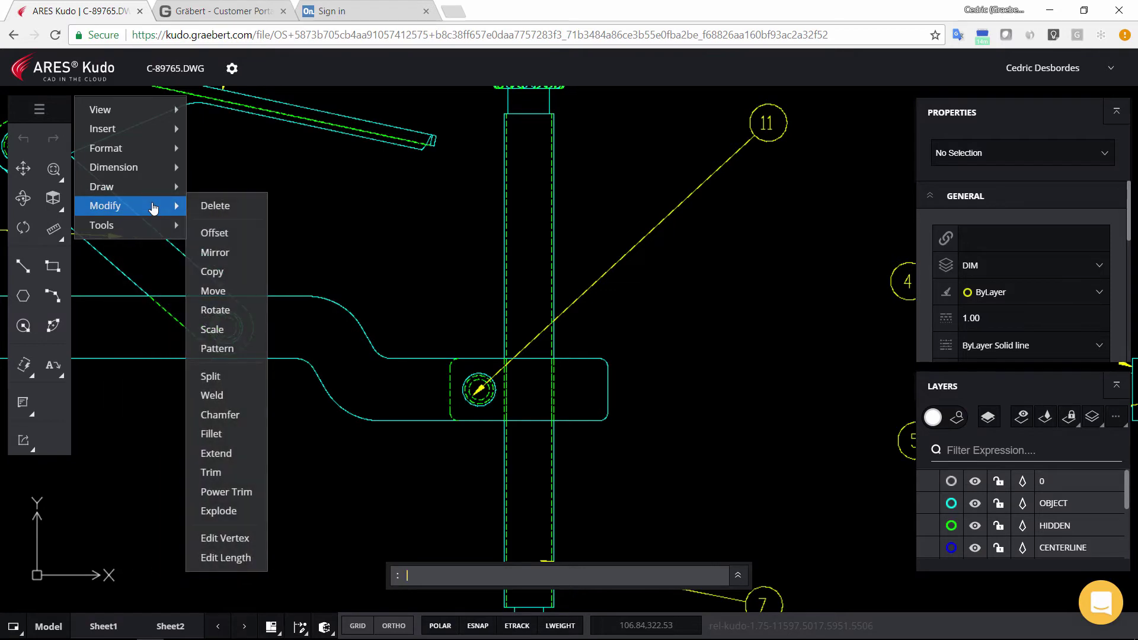
mouse_move(102, 186)
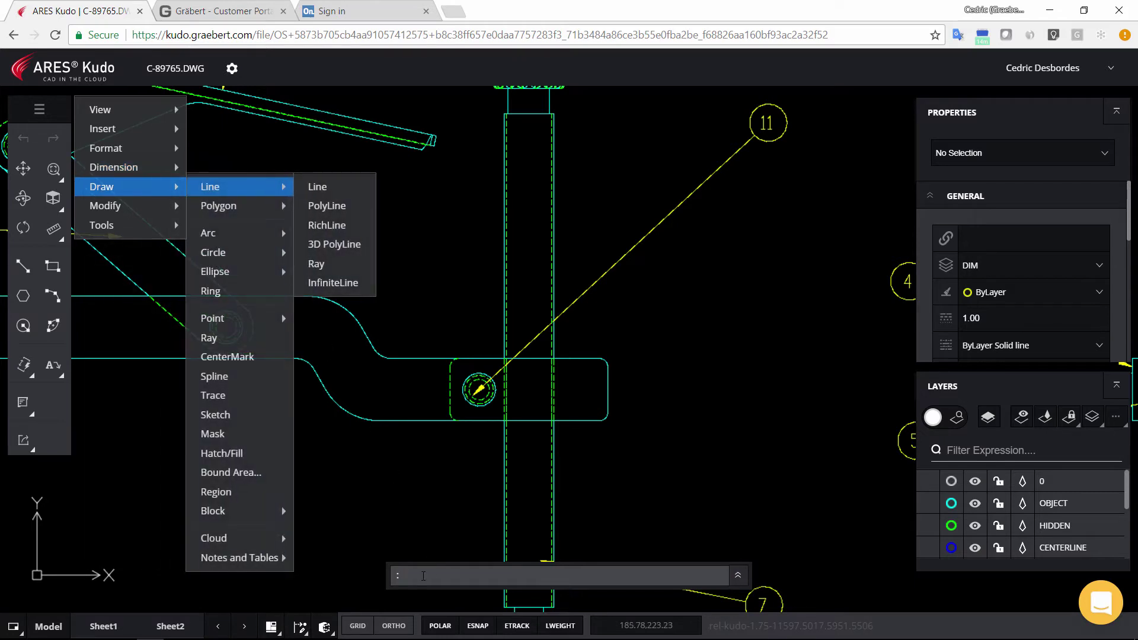
Step: Mirror balloon 11's leader across a vertical mirror line, keeping the original
click(422, 576)
text(mirror)
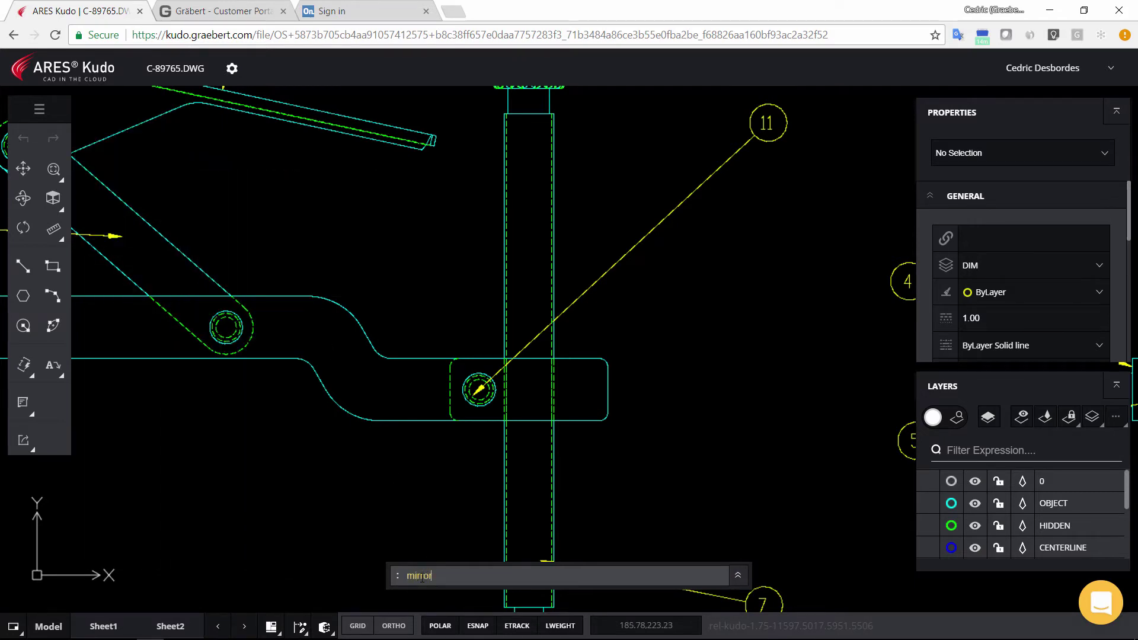
key(Return)
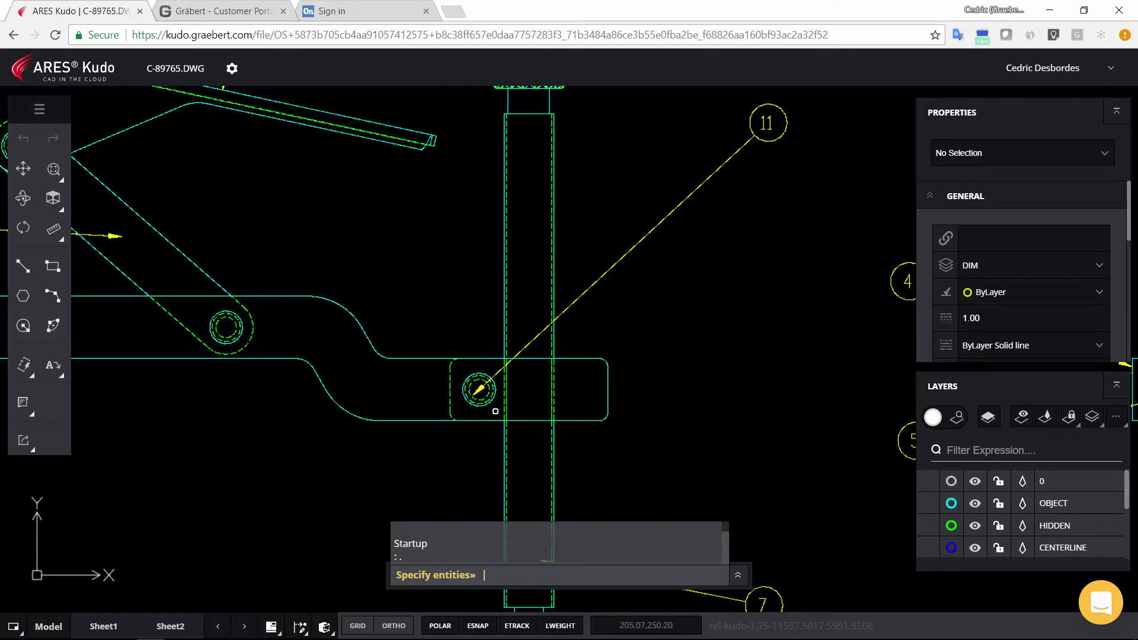
click(457, 368)
key(Return)
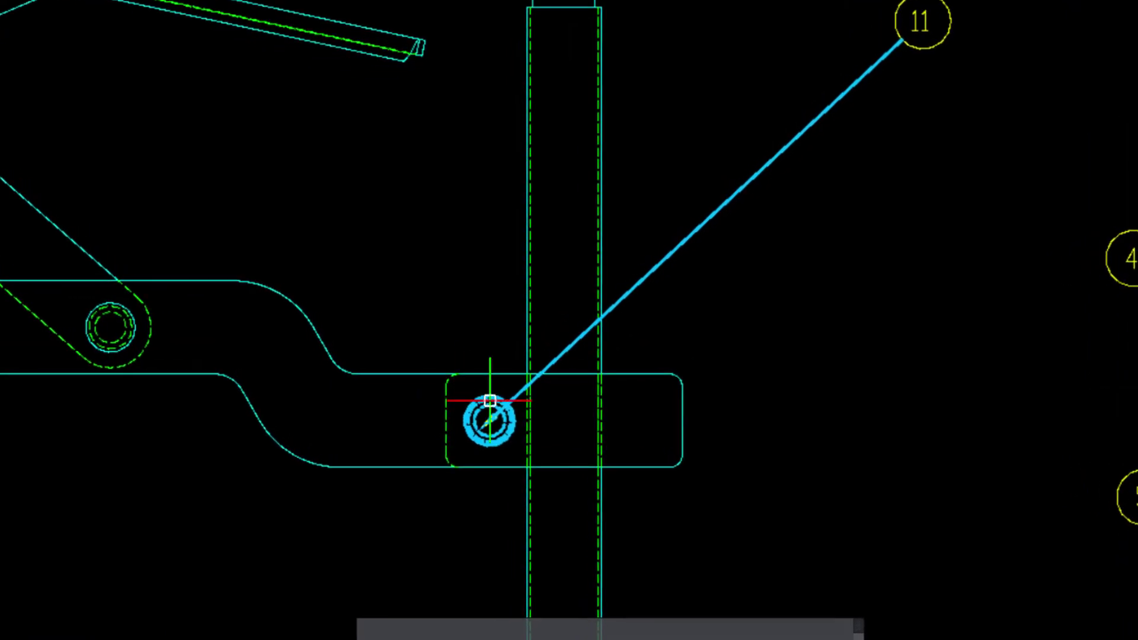
click(559, 373)
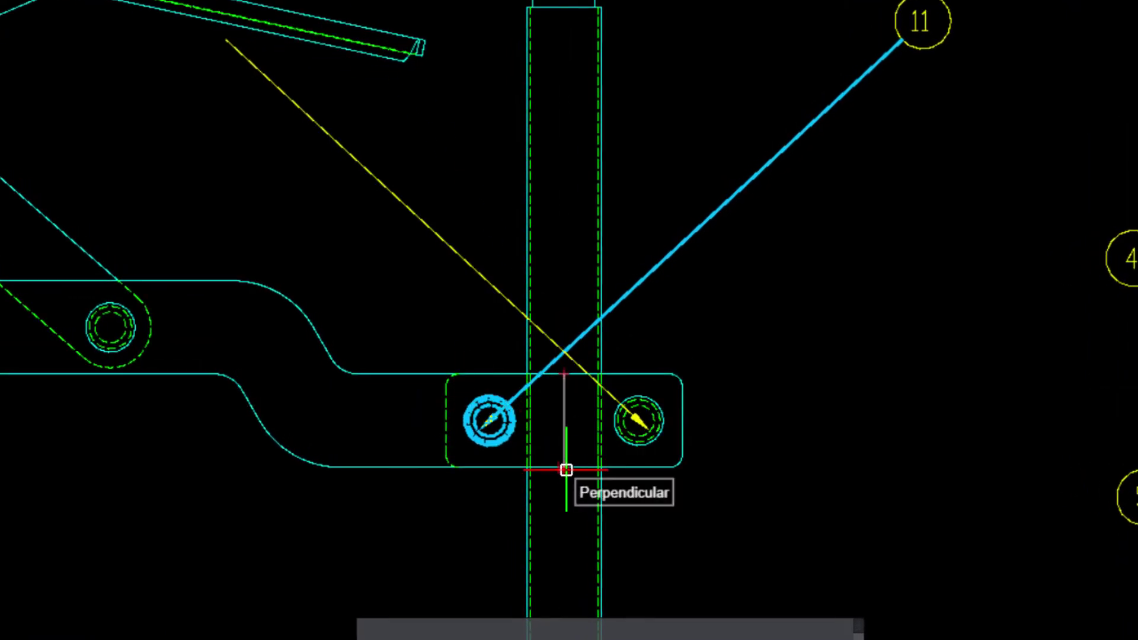
click(566, 470)
key(Return)
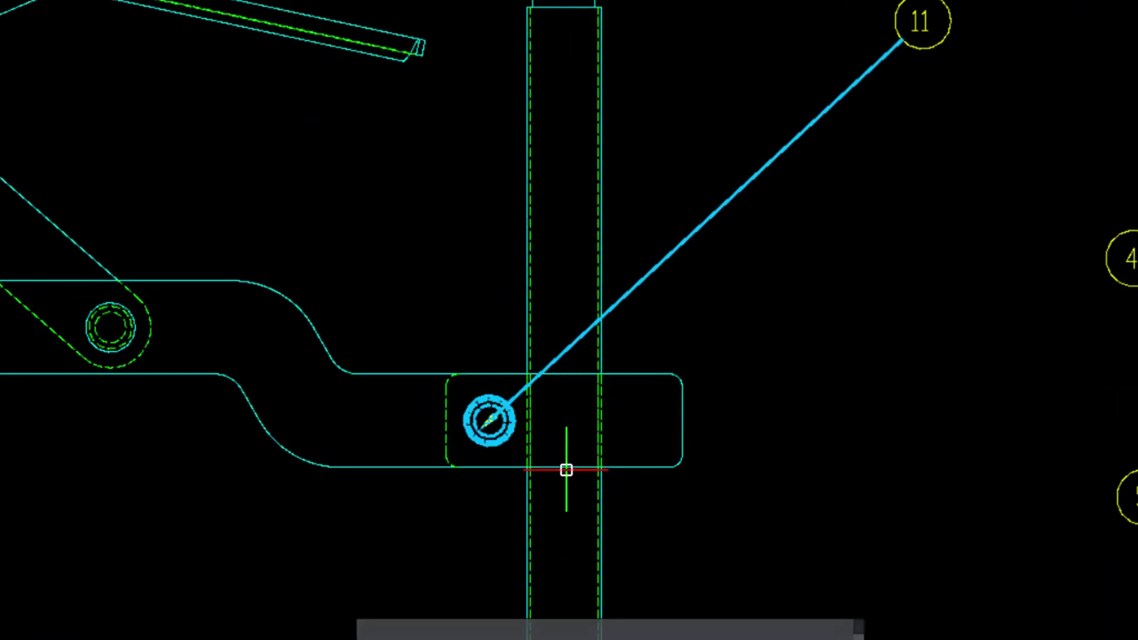
Step: Stretch the mirrored leader's outer end out to the right
click(428, 246)
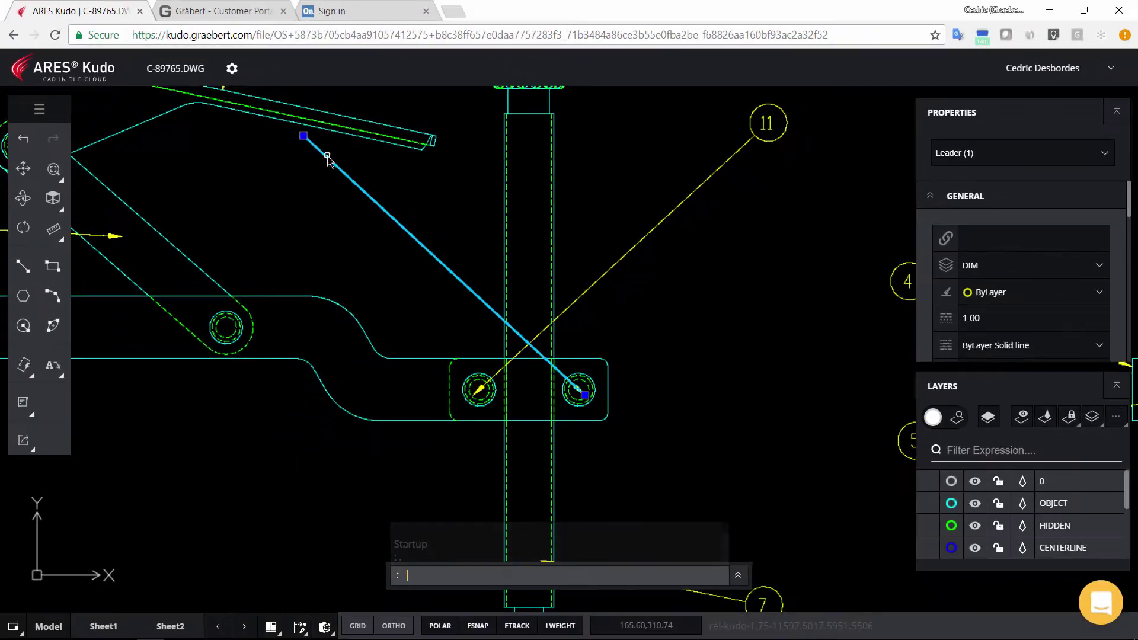
click(303, 136)
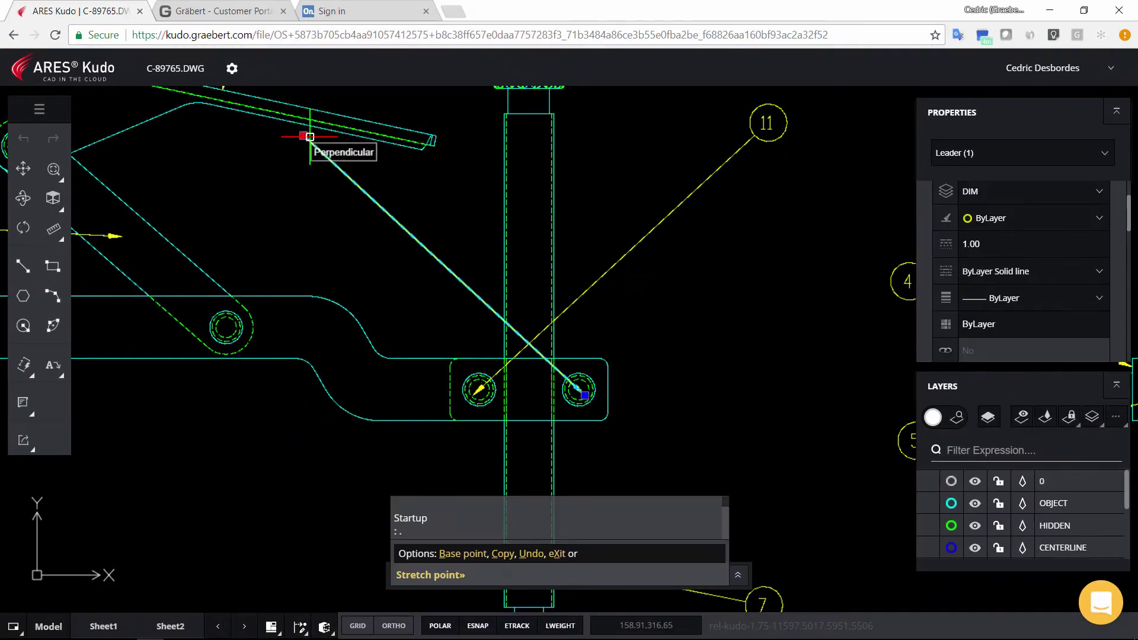
click(770, 218)
key(Escape)
Step: Copy balloon 11 to the new leader's end point
click(771, 138)
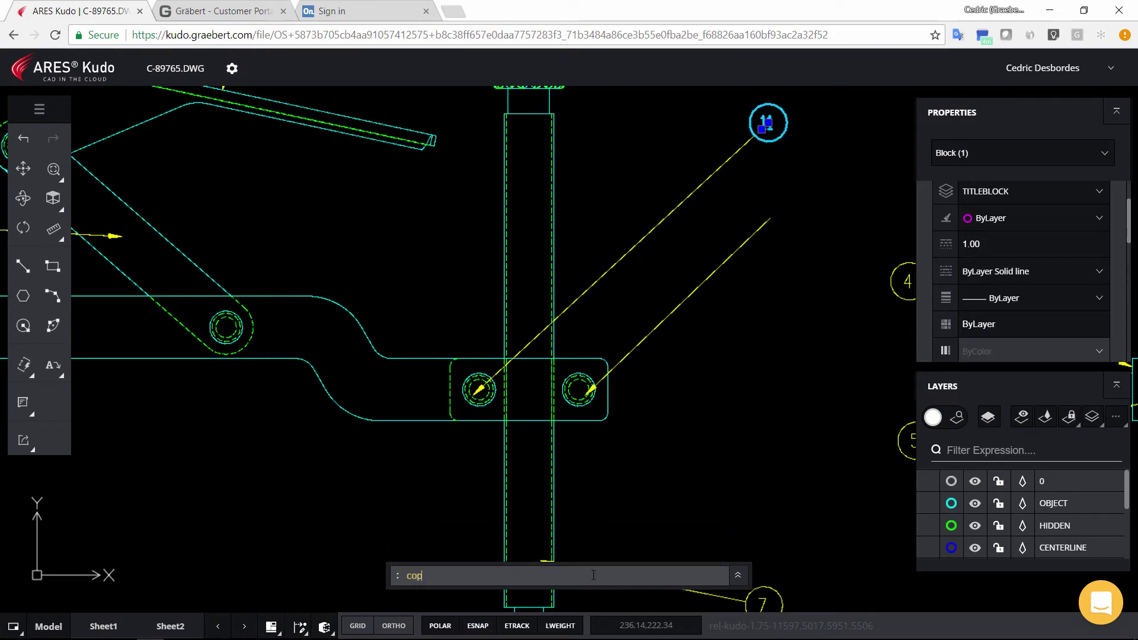
click(754, 137)
click(770, 217)
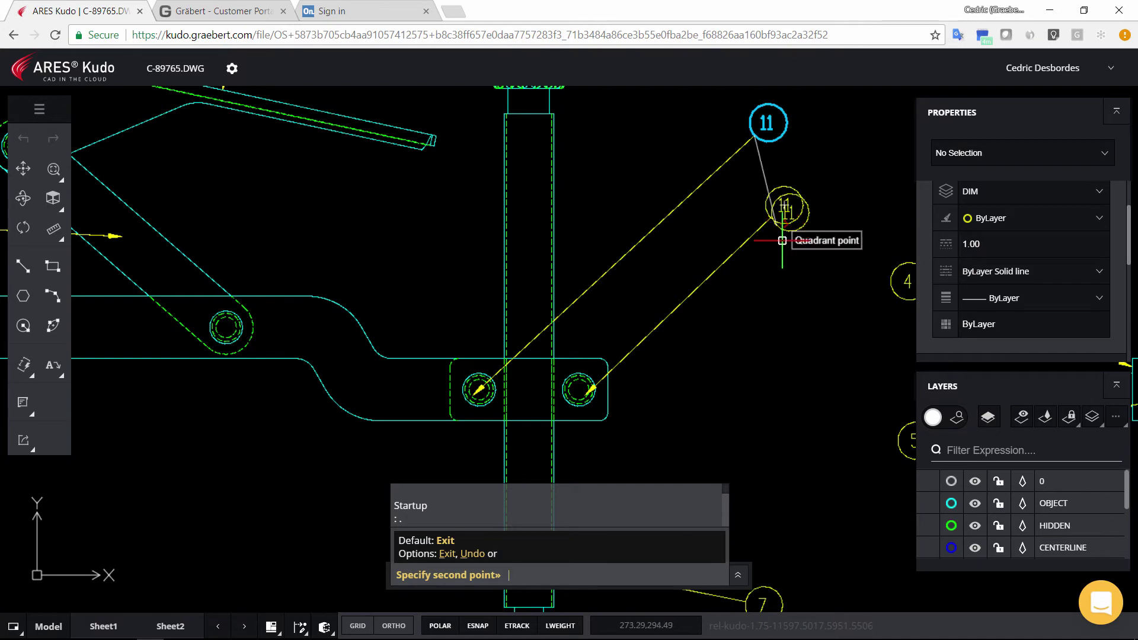
Step: Finish the balloon copy, then set the right hole's circles to Red
key(Return)
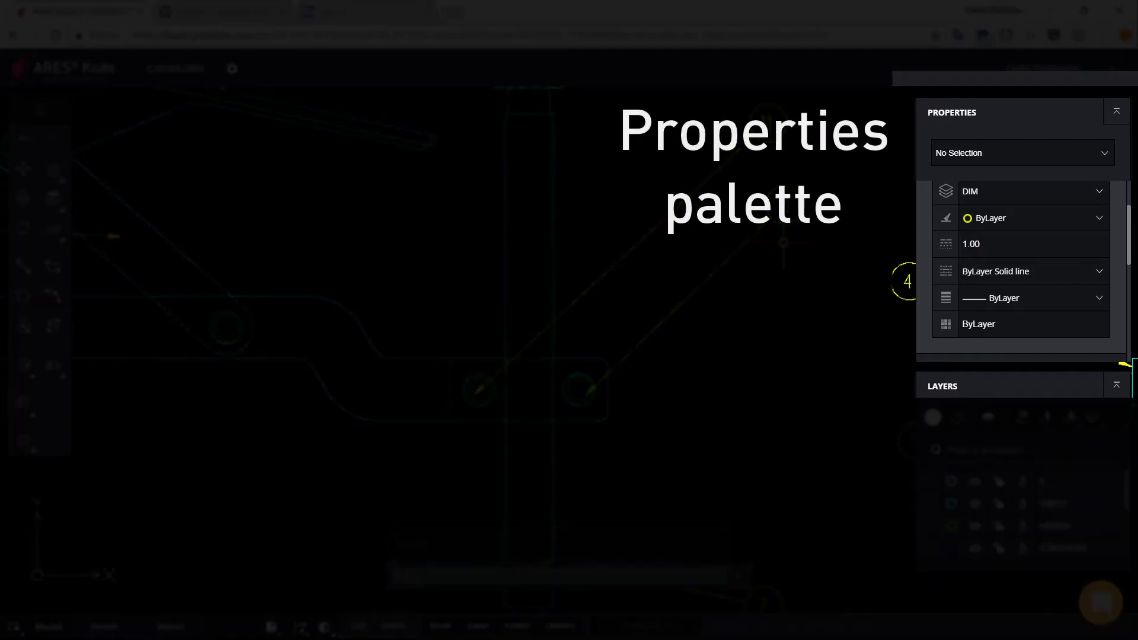
scroll(1022, 267, up, 2)
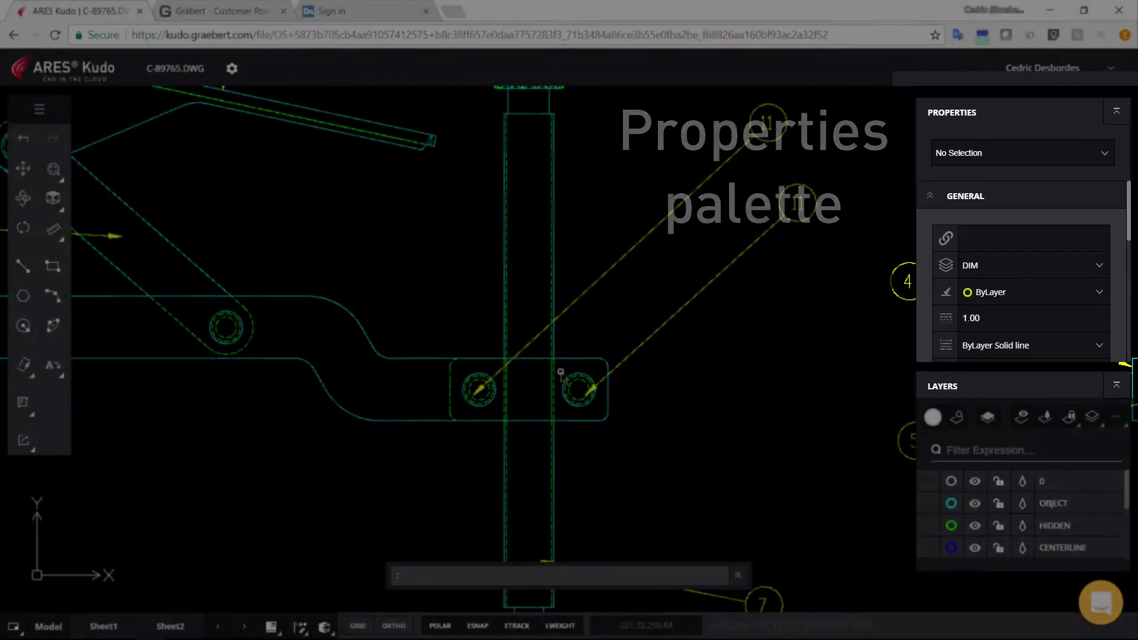
click(560, 372)
click(601, 418)
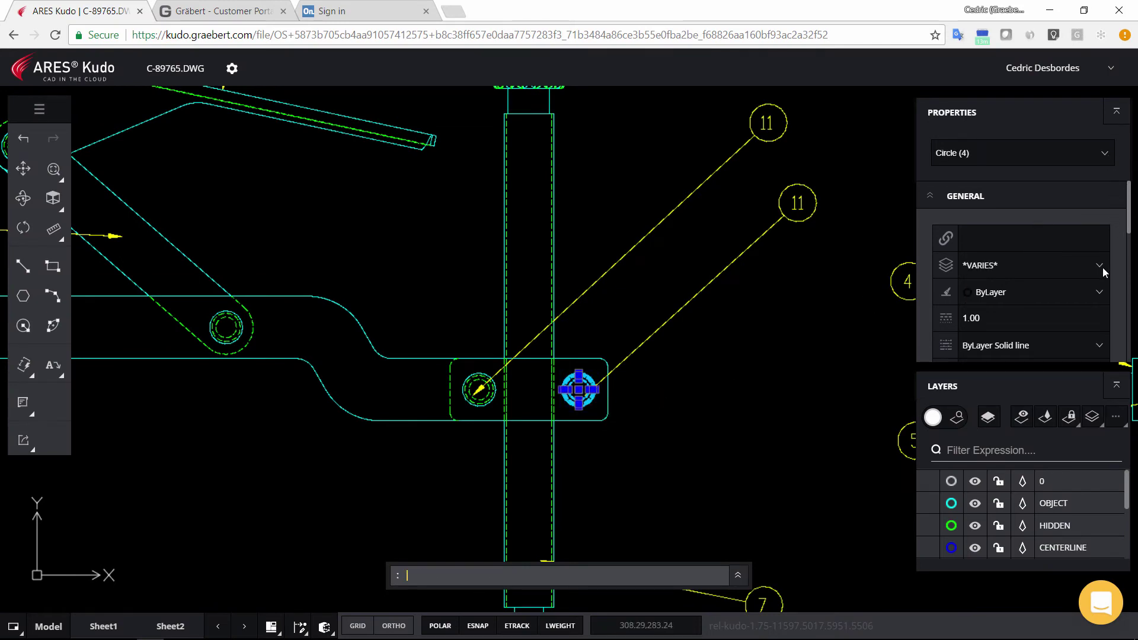
scroll(1099, 282, down, 2)
click(1088, 219)
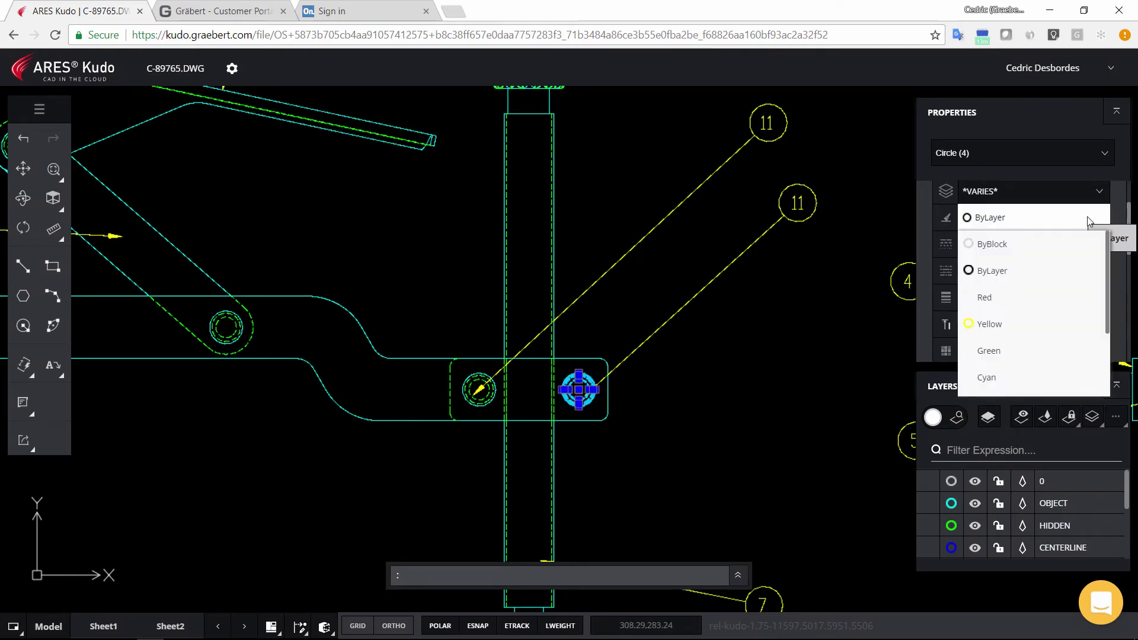
click(983, 297)
key(Escape)
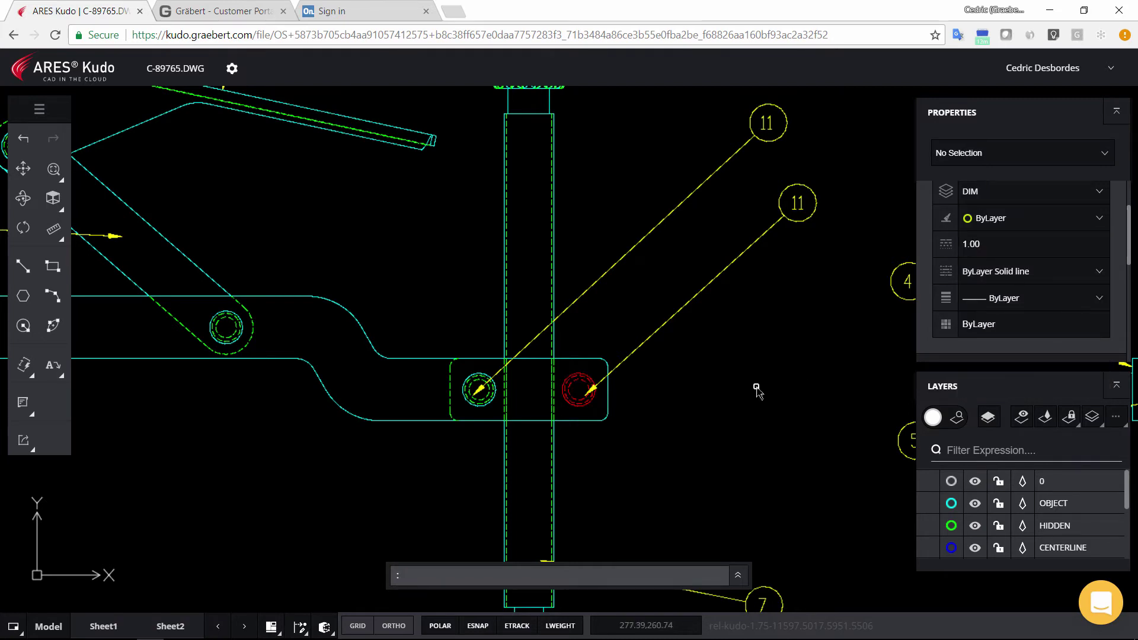
Step: Undo the red colour change on the right hole's circles in Kudo
click(23, 139)
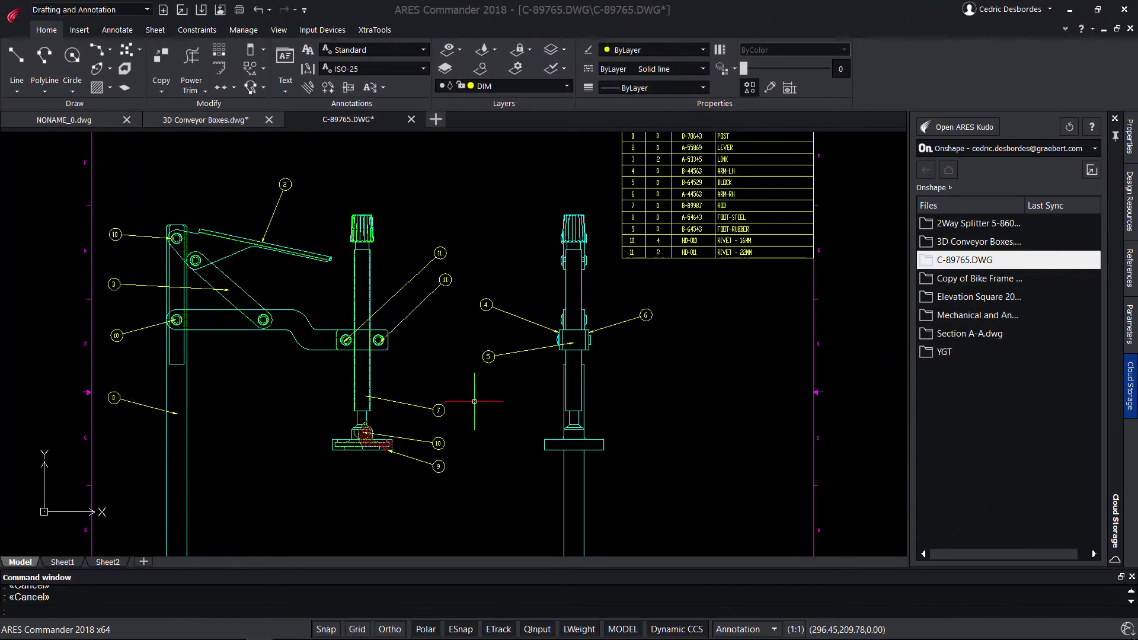
Step: Pan the drawing and browse the Line, PolyLine and Circle tool variants
middle_drag(432, 356, 559, 401)
scroll(539, 389, up, 3)
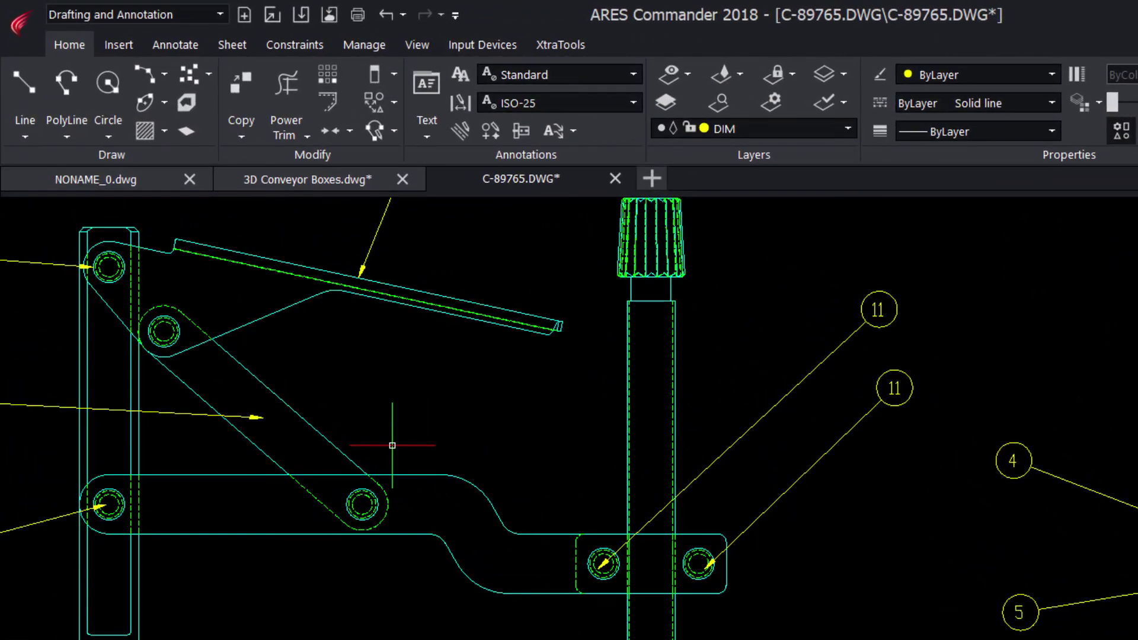
click(22, 124)
click(64, 133)
click(113, 129)
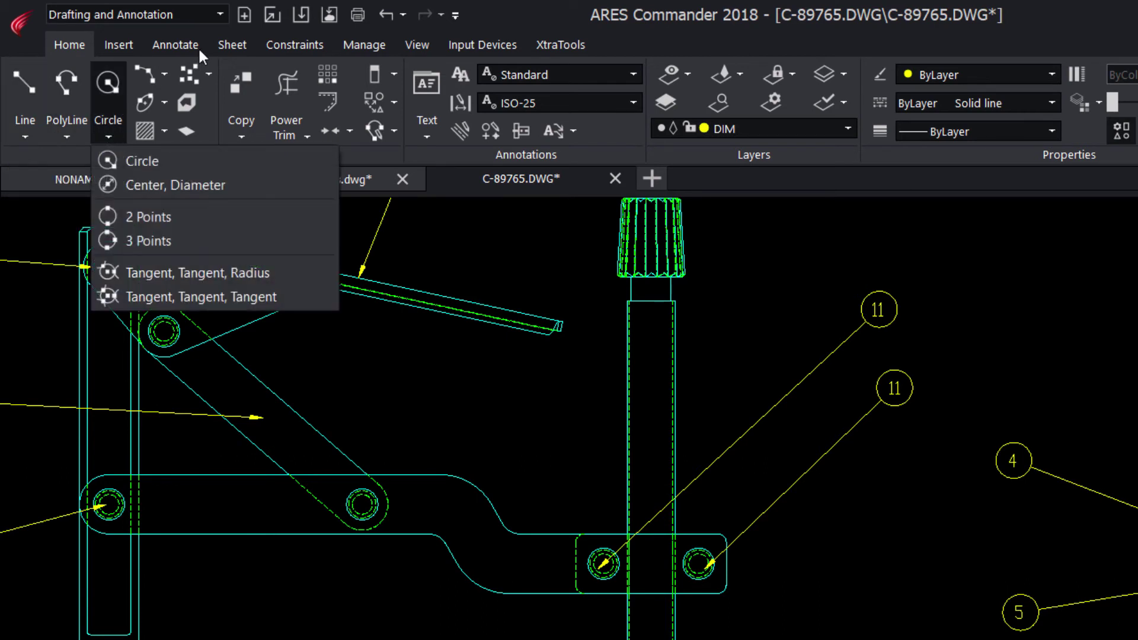
Step: Review the available workspaces, then switch to the 3D Conveyor Boxes.dwg drawing
click(224, 10)
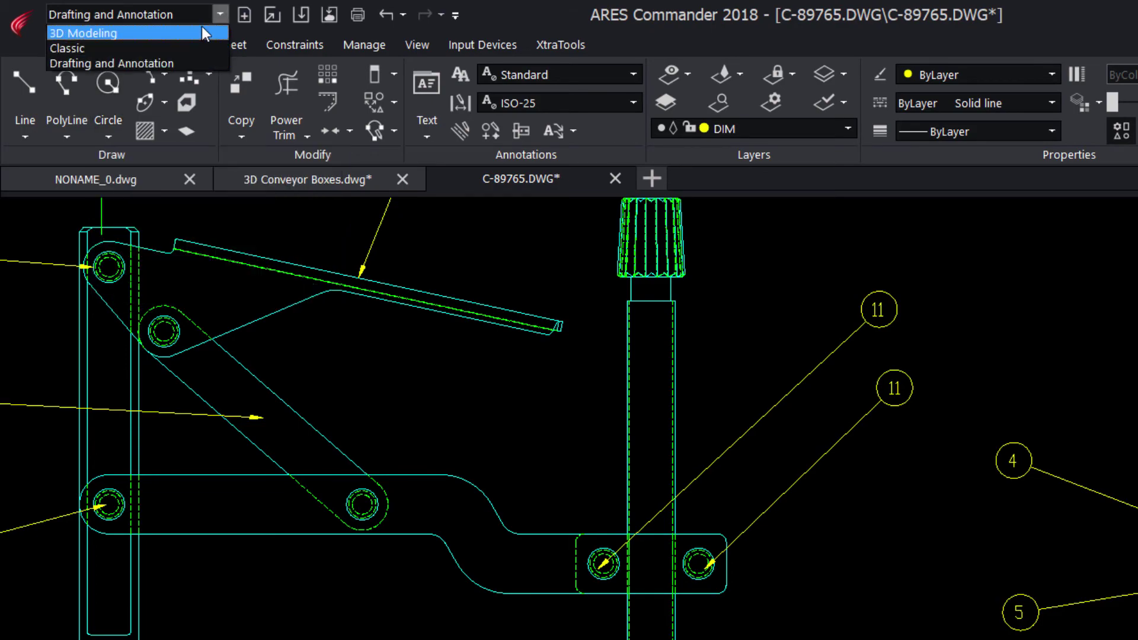
click(202, 26)
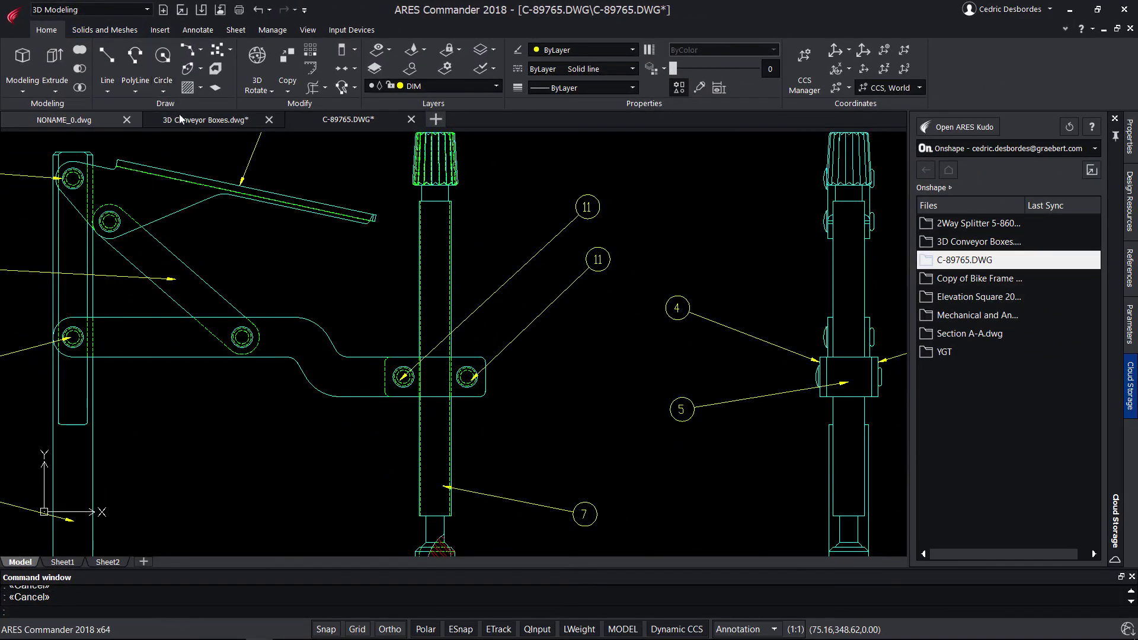
click(177, 118)
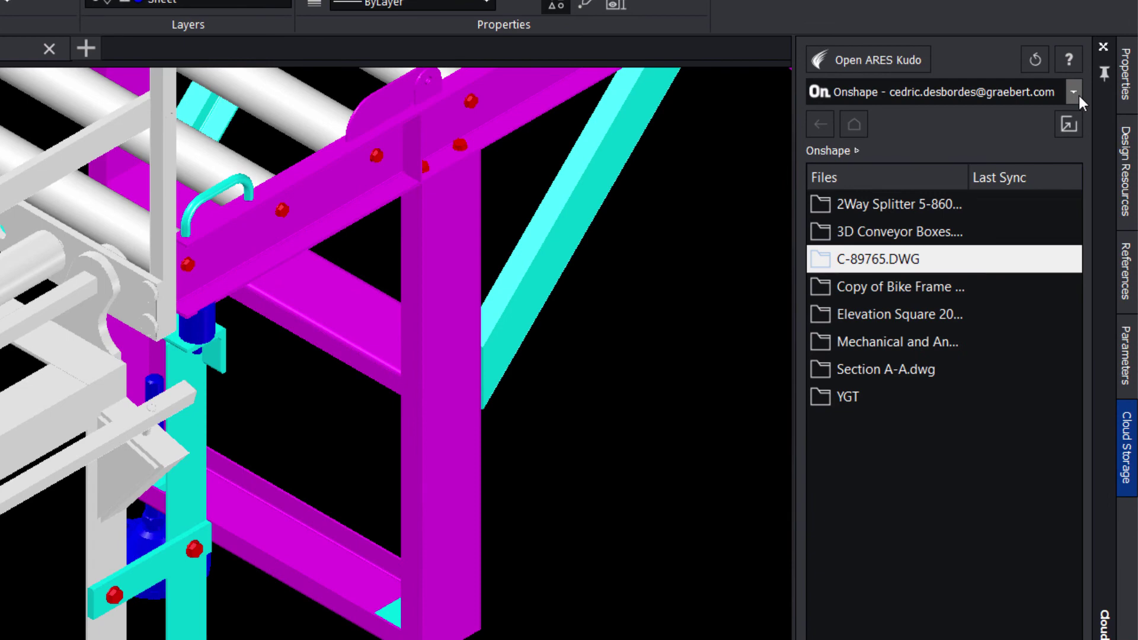
Step: Check the linked cloud accounts, then open Mechanical and Annotative.dwg from its Onshape folder
click(1074, 93)
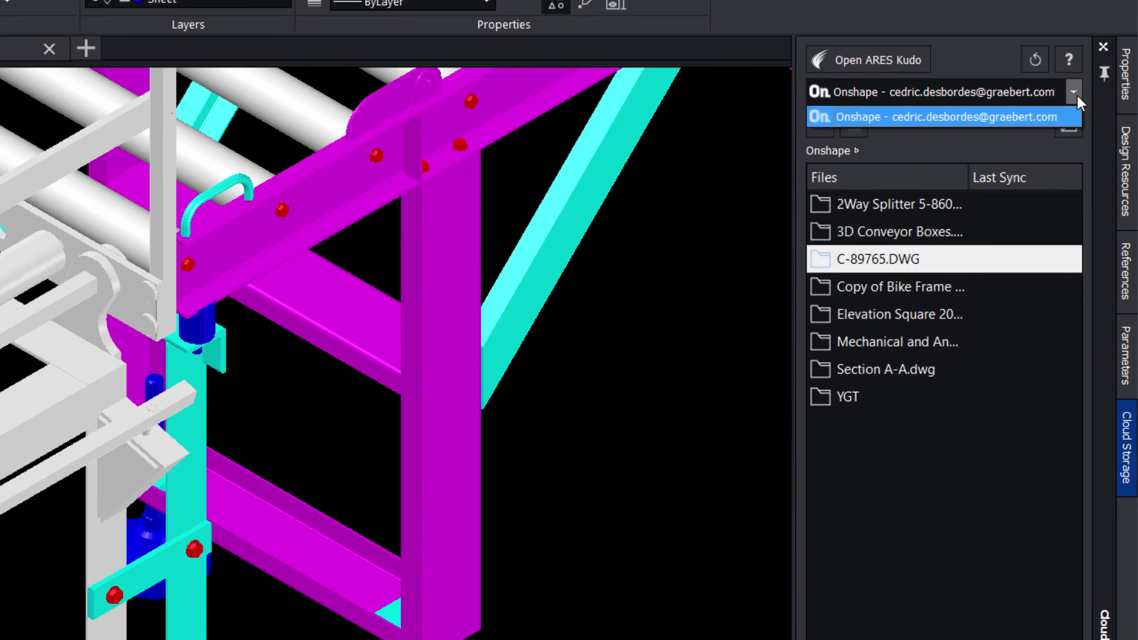
click(1077, 96)
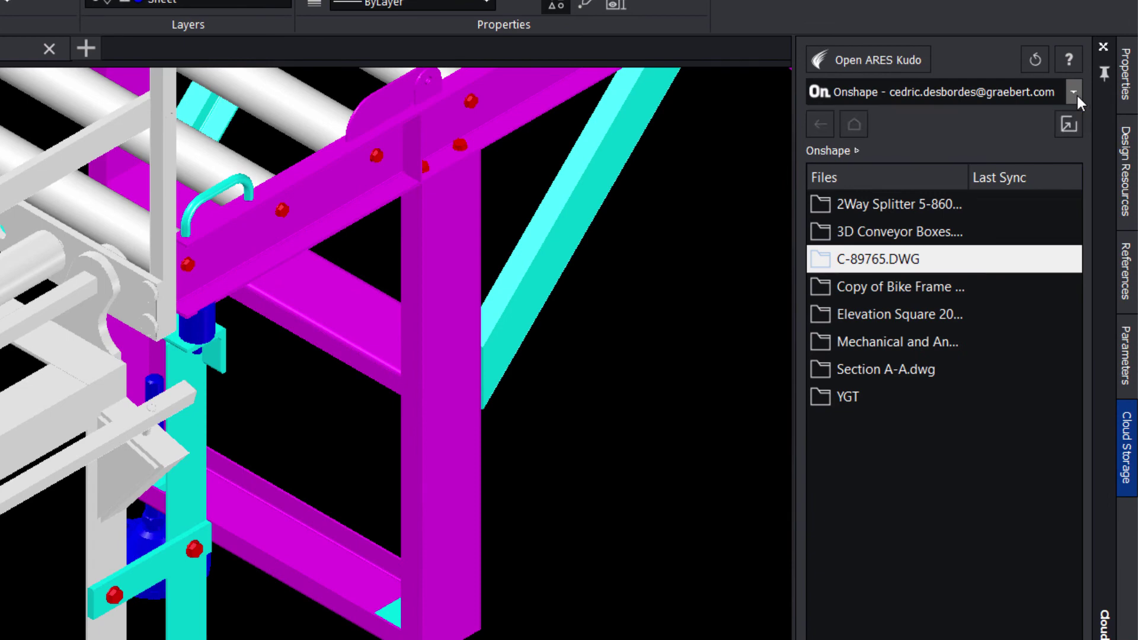
double_click(849, 338)
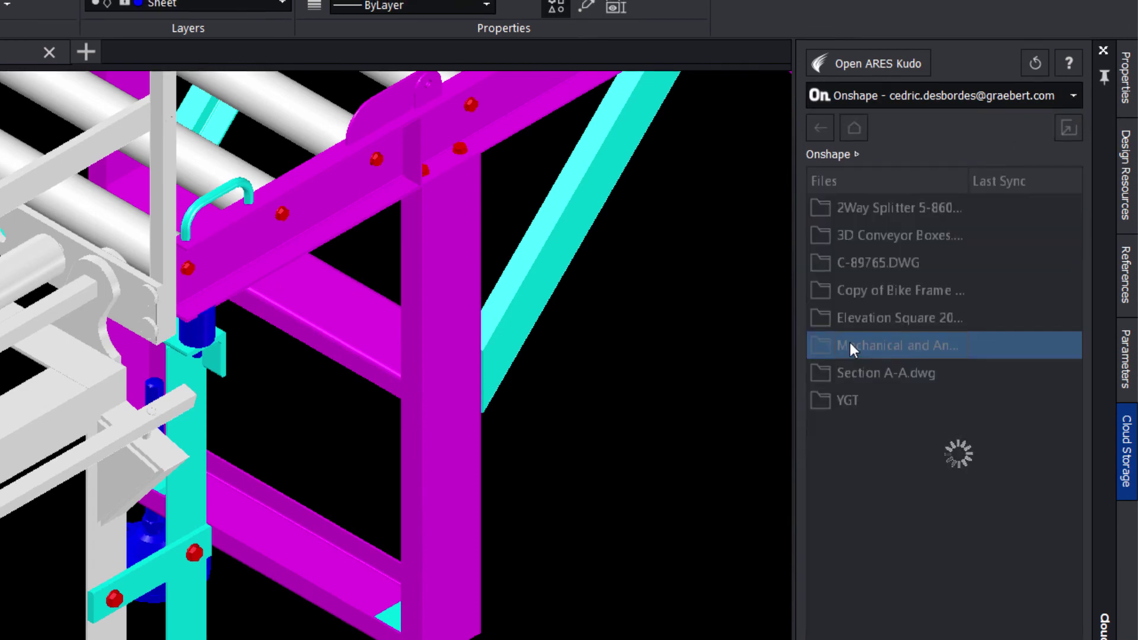
double_click(832, 212)
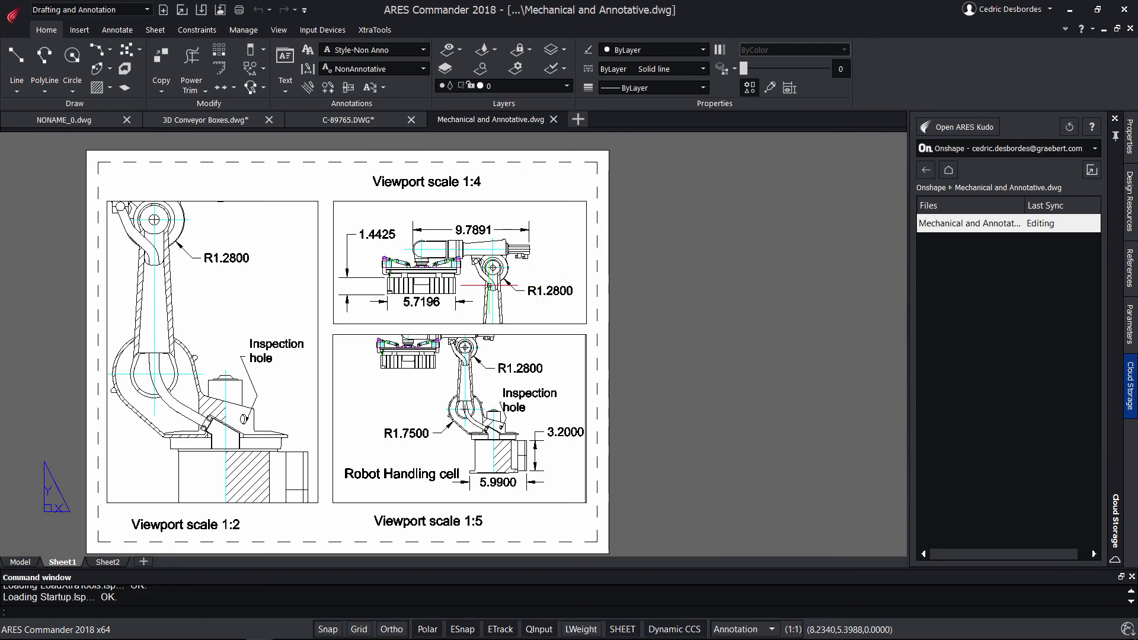
Step: Delete the 5.7196 dimension in model space and save the drawing back to Onshape
click(20, 561)
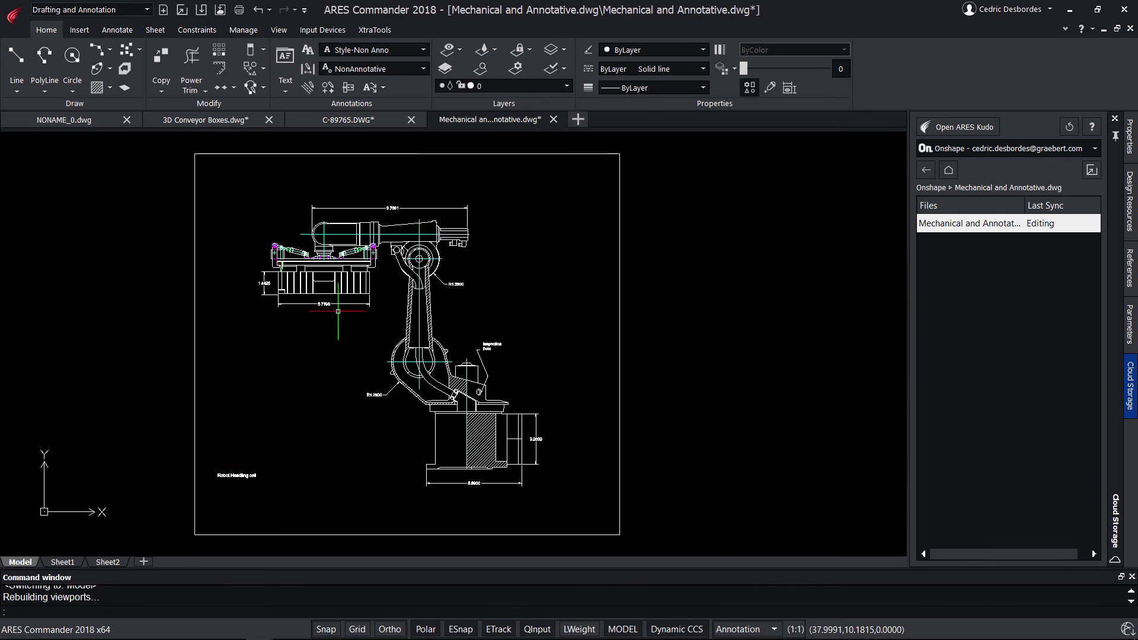
scroll(339, 303, up, 2)
scroll(339, 303, up, 2)
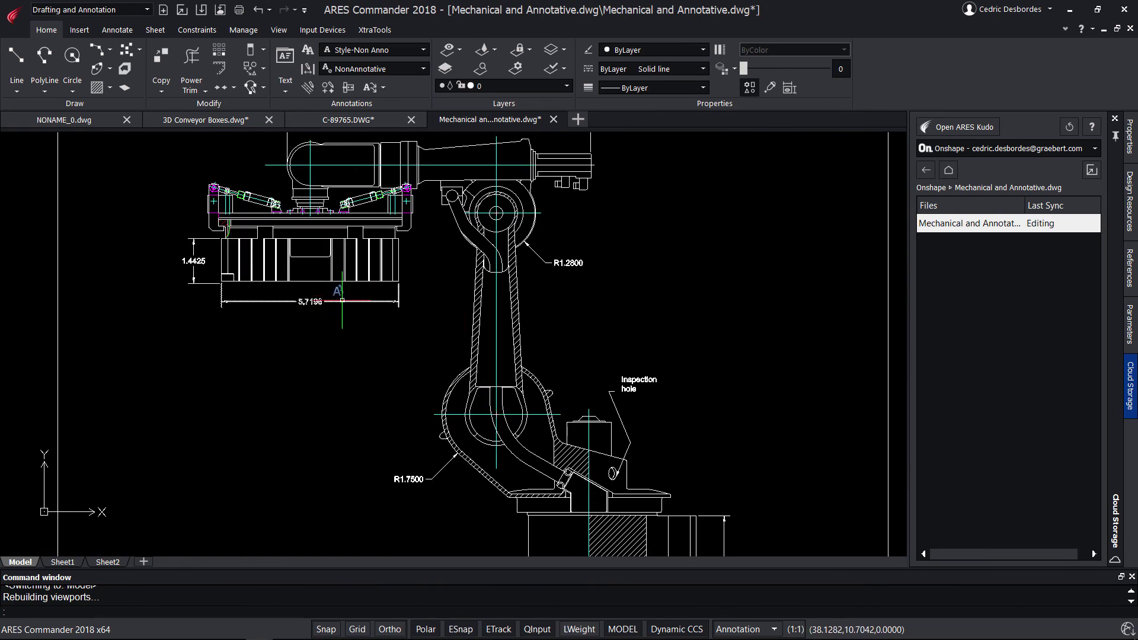
click(341, 301)
key(Delete)
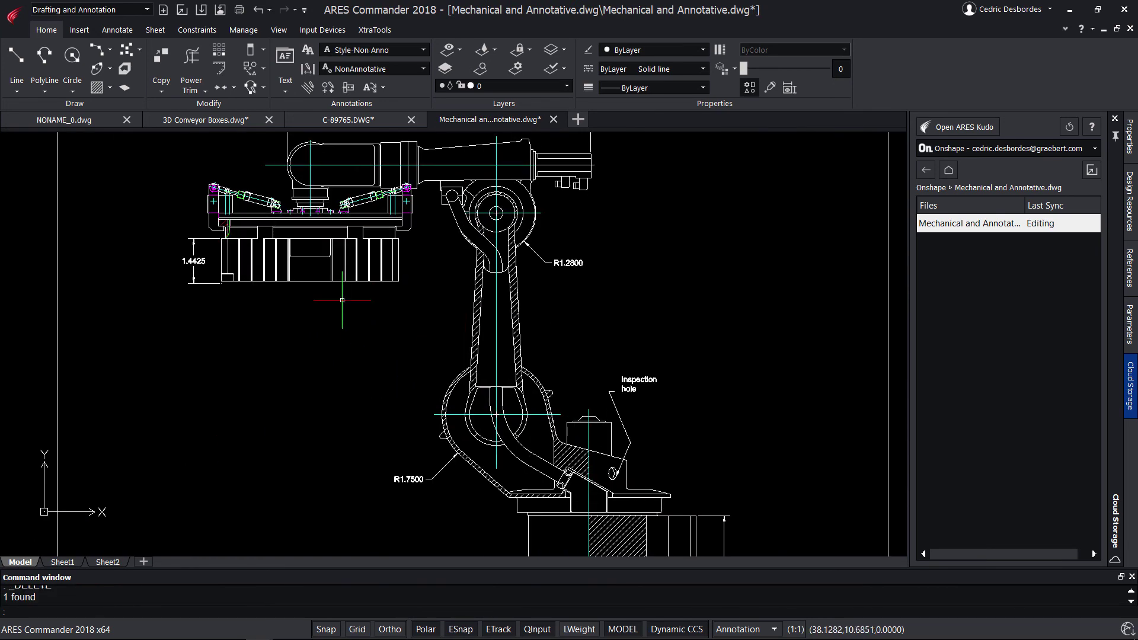
click(13, 14)
click(35, 88)
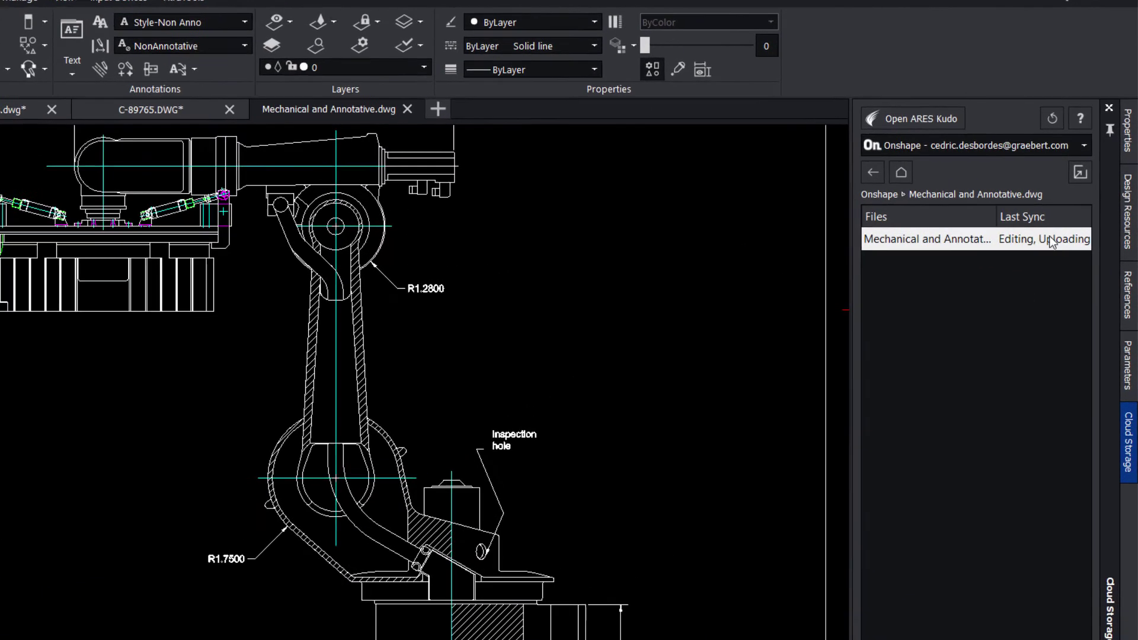